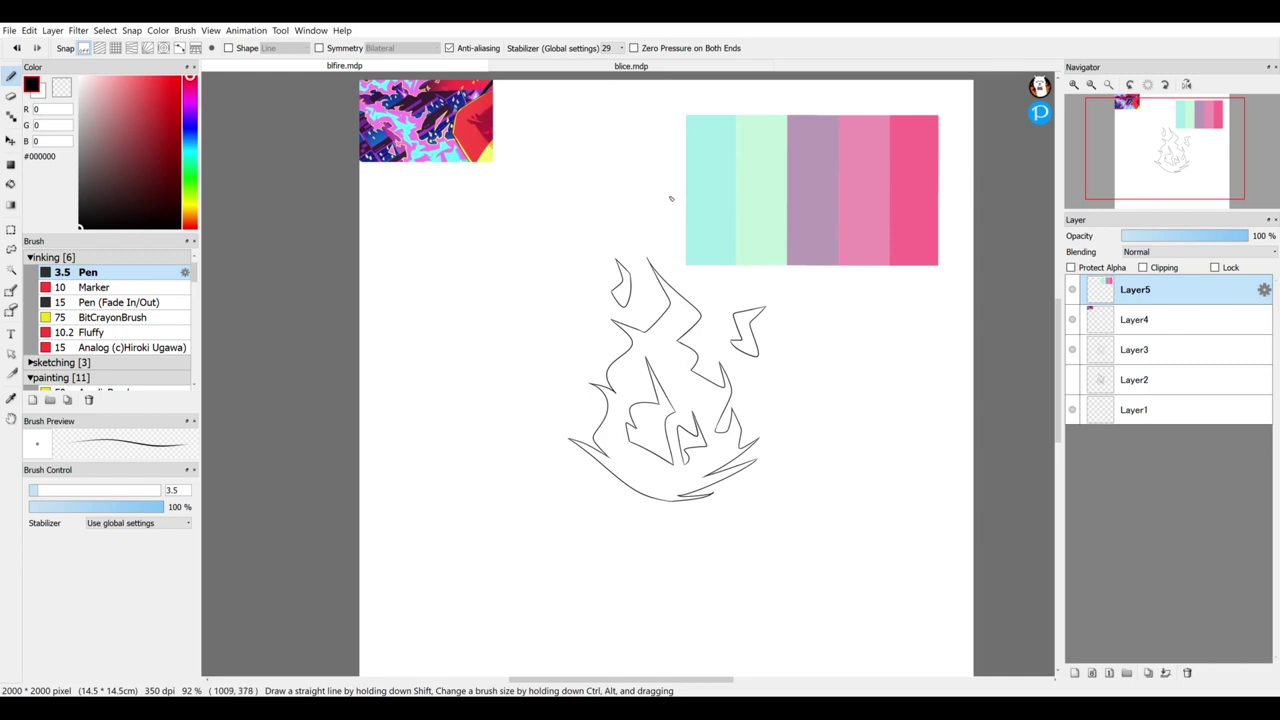
Step: Hide the palette and reference image layers, Layer5 and Layer4, and make Layer3 the active layer
click(1072, 289)
click(1072, 319)
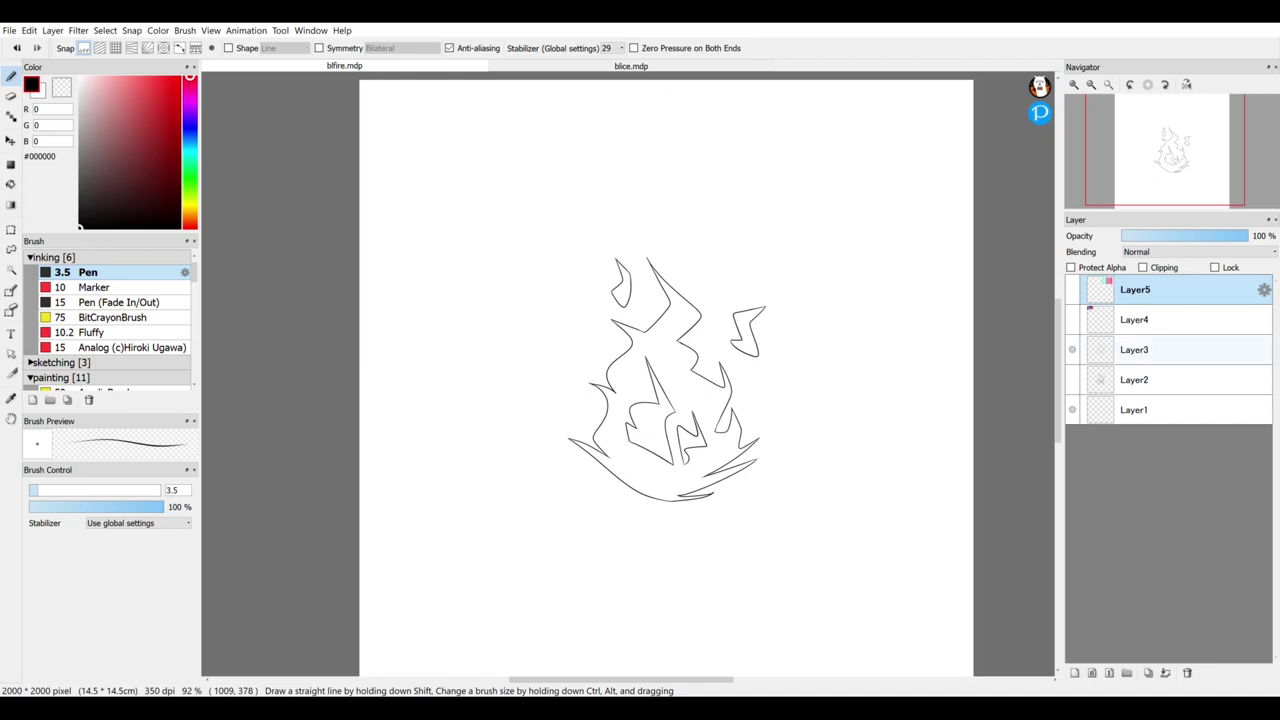
click(1146, 355)
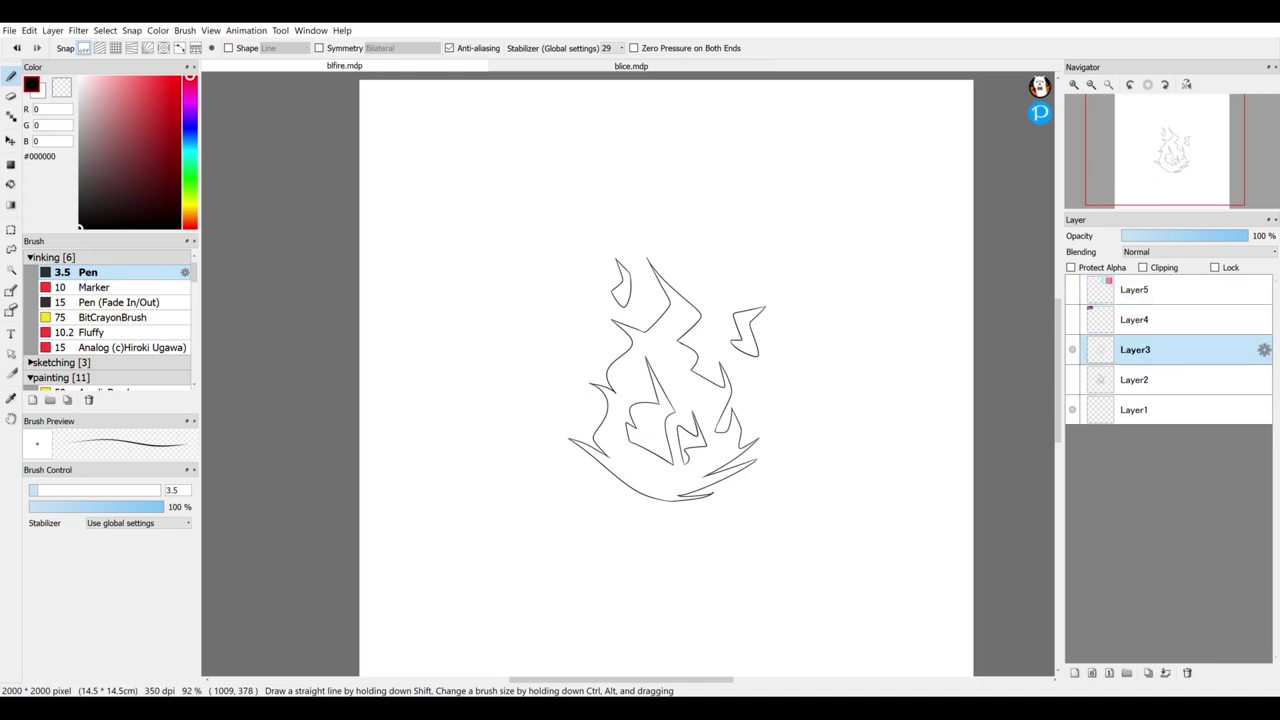
Step: Select the whole flame by picking the empty area around it with the Magic Wand and inverting the selection
key(w)
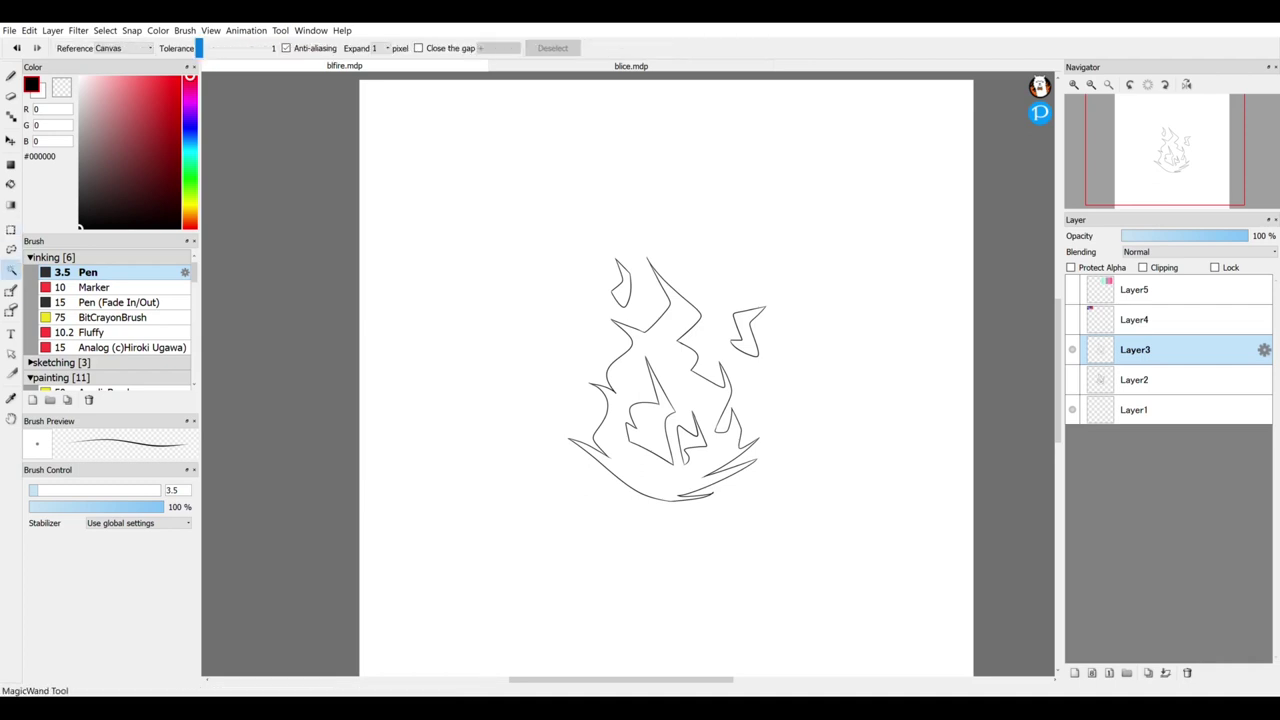
scroll(666, 380, up, 3)
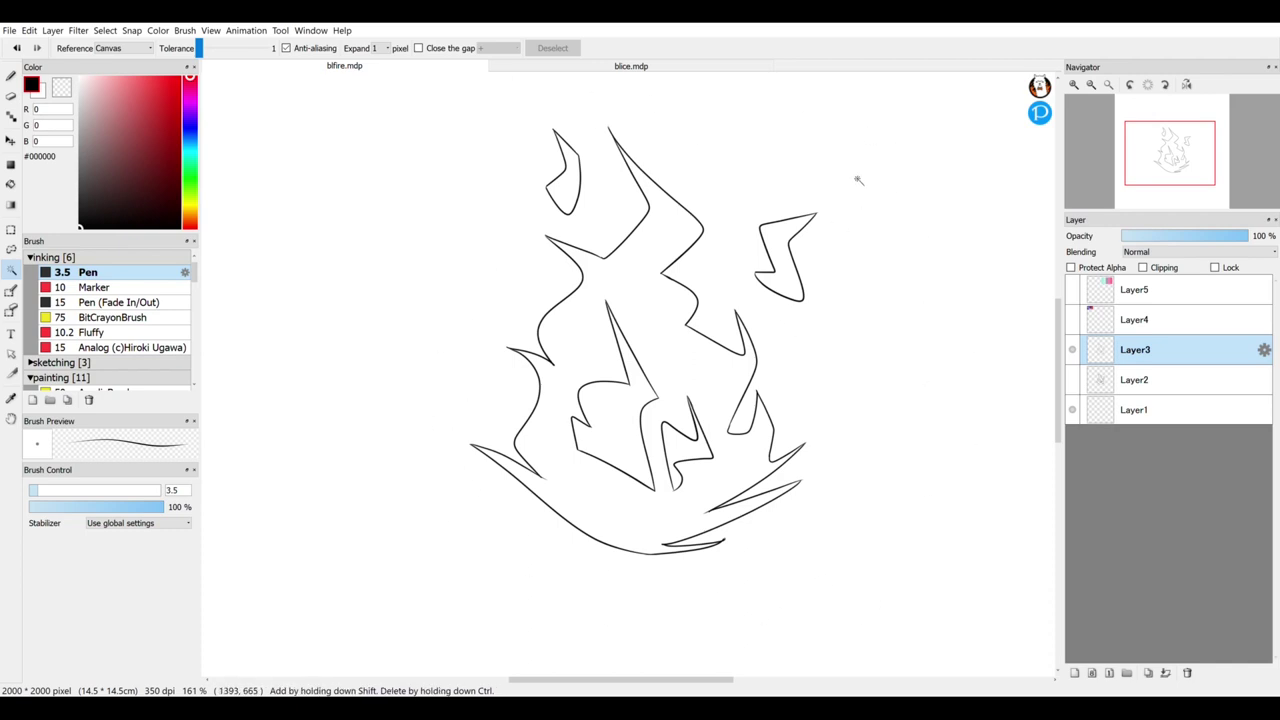
scroll(628, 374, down, 3)
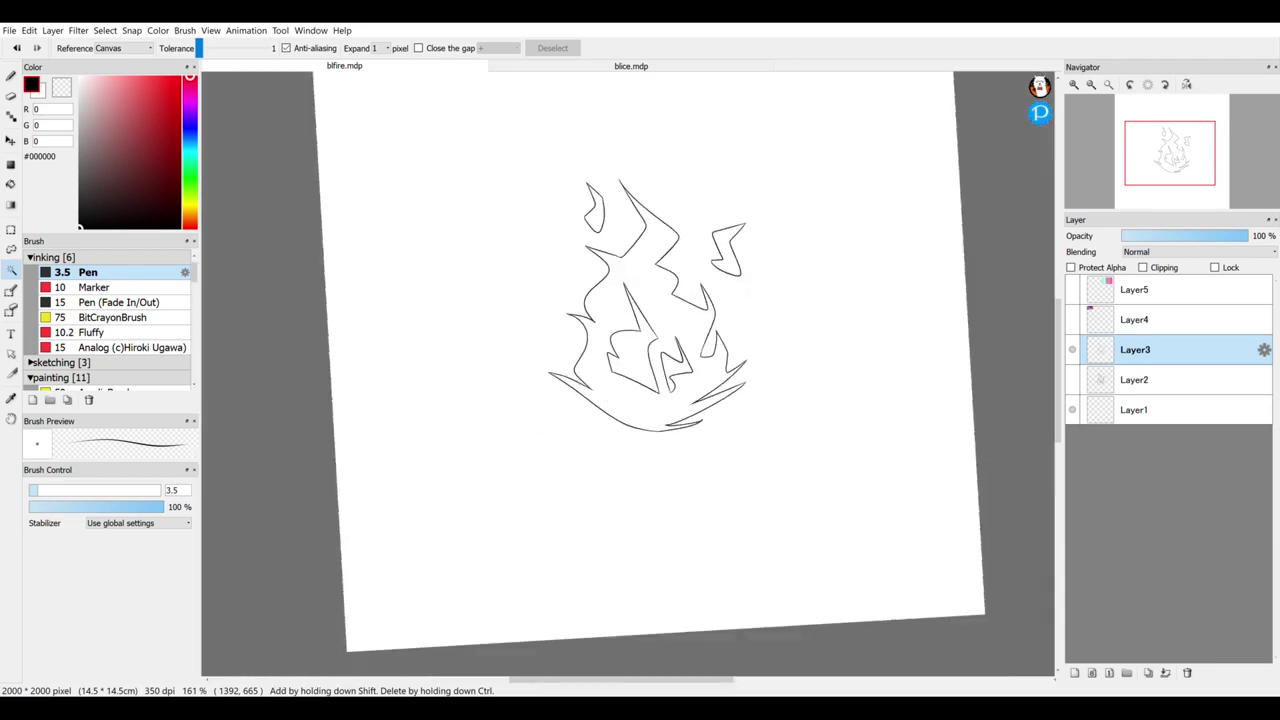
scroll(645, 368, up, 1)
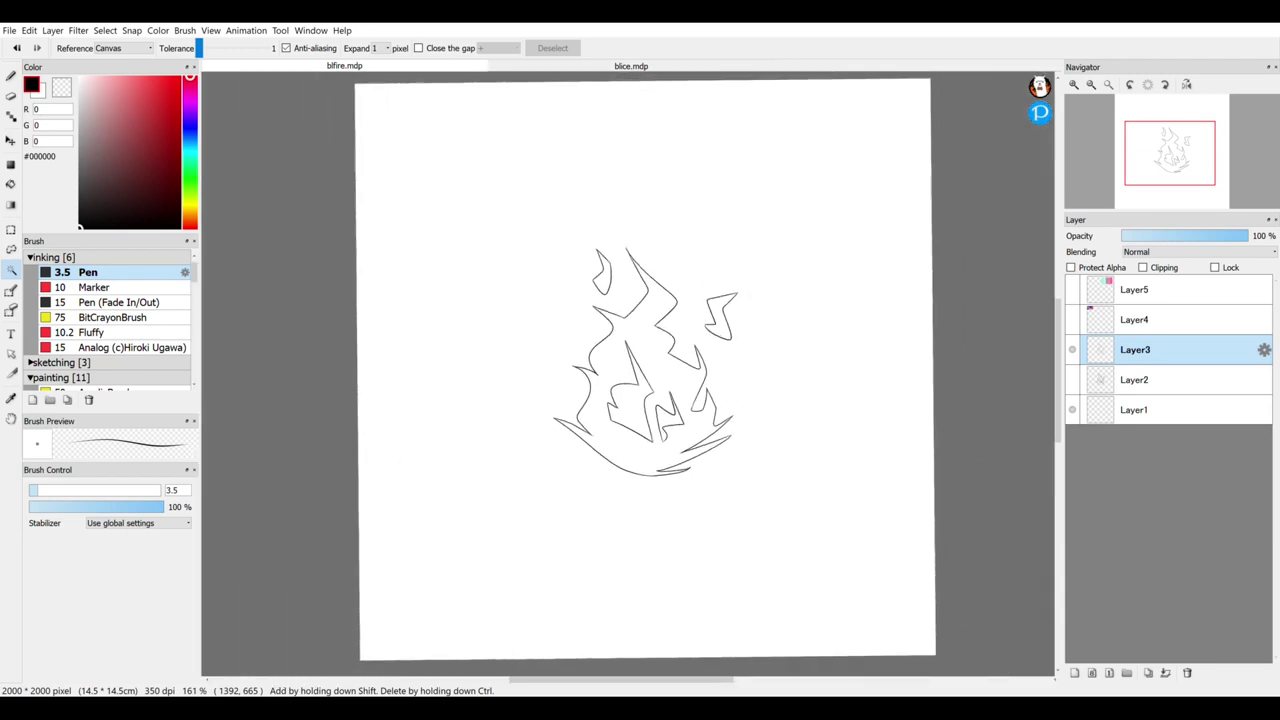
scroll(644, 368, down, 3)
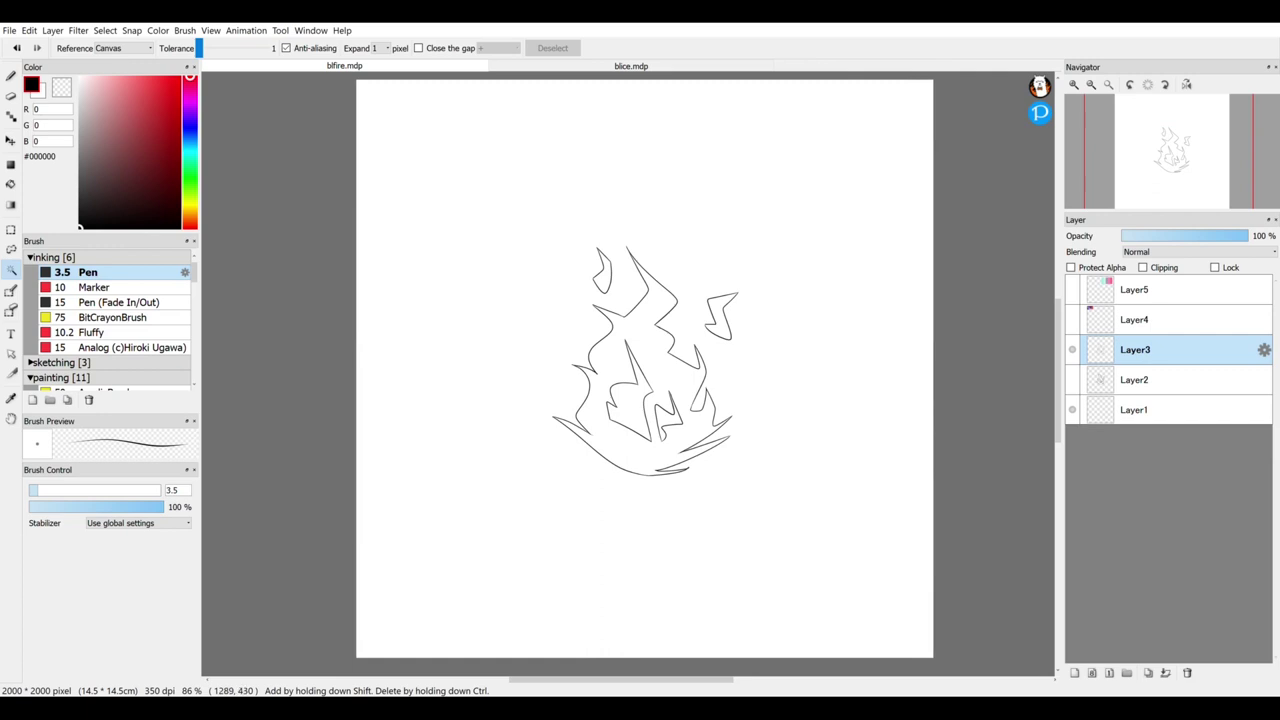
click(728, 204)
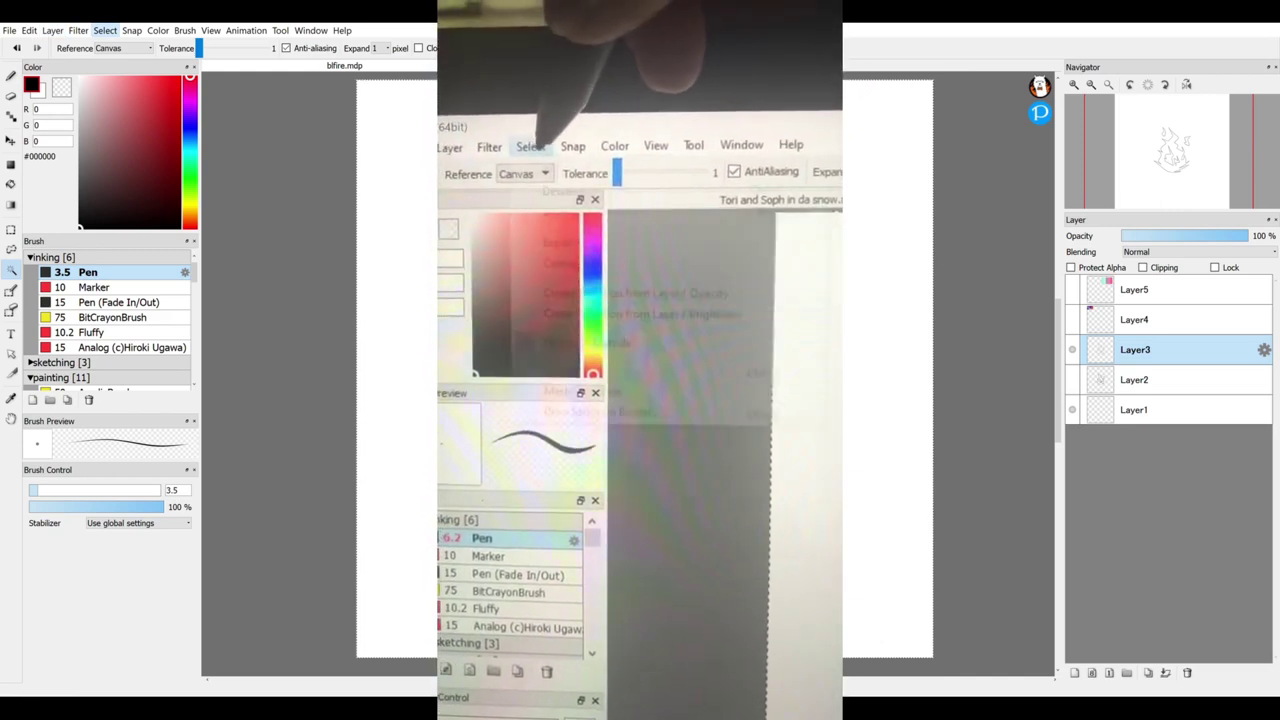
key(ctrl+shift+i)
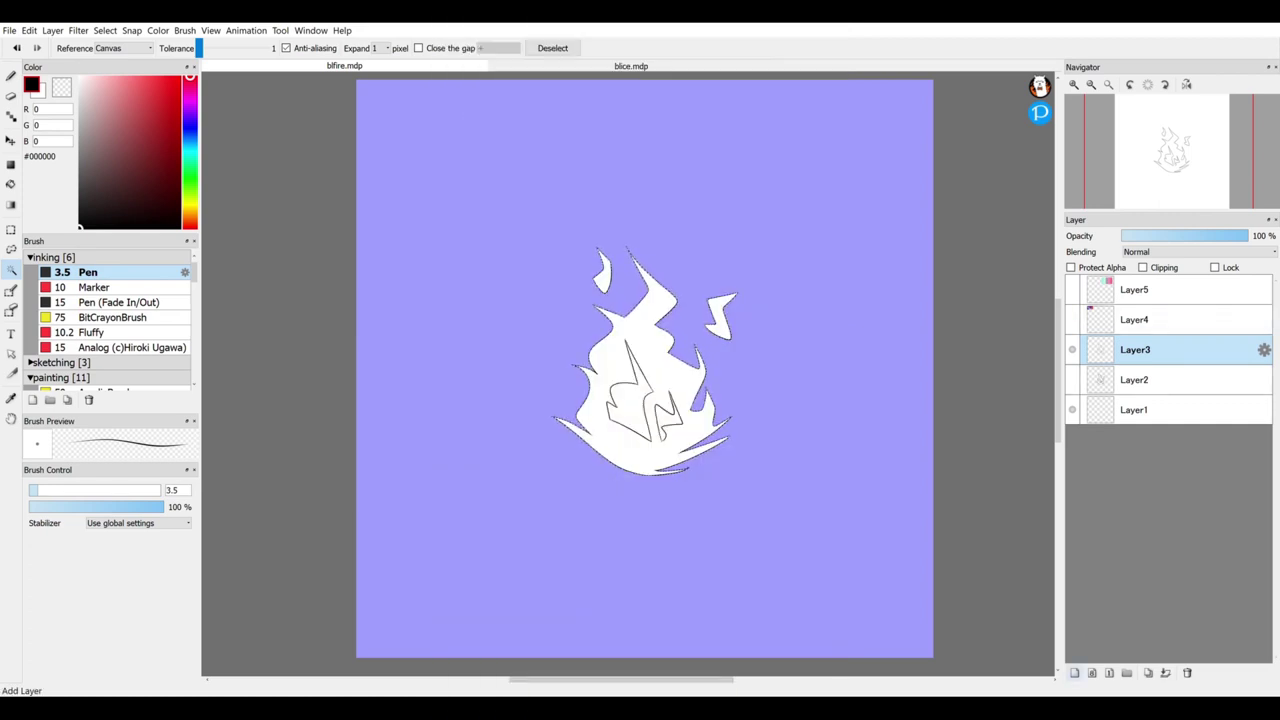
Step: Add a new layer, Layer6, and place it directly beneath the line art on Layer3
click(1075, 673)
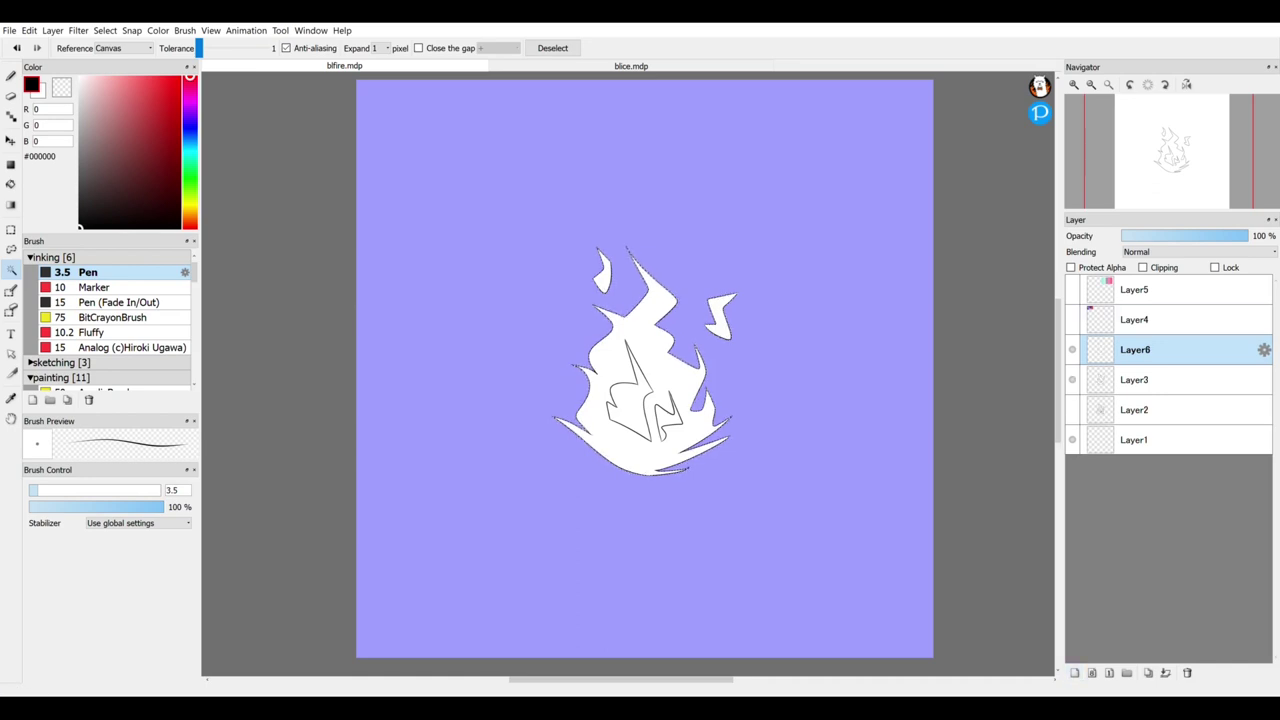
drag(1168, 349, 1168, 390)
click(1168, 349)
click(1168, 379)
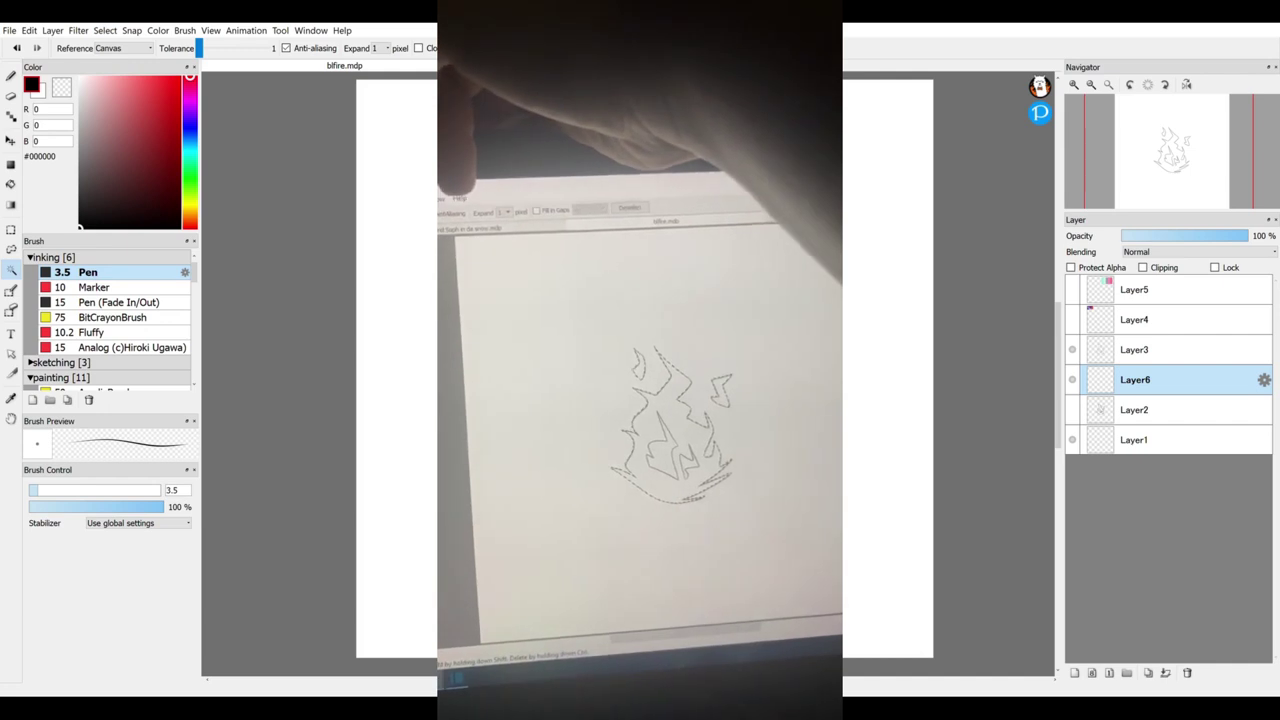
Step: Show the reference image on Layer4 and sample its bright red, #FB4843, as the foreground colour
click(1072, 319)
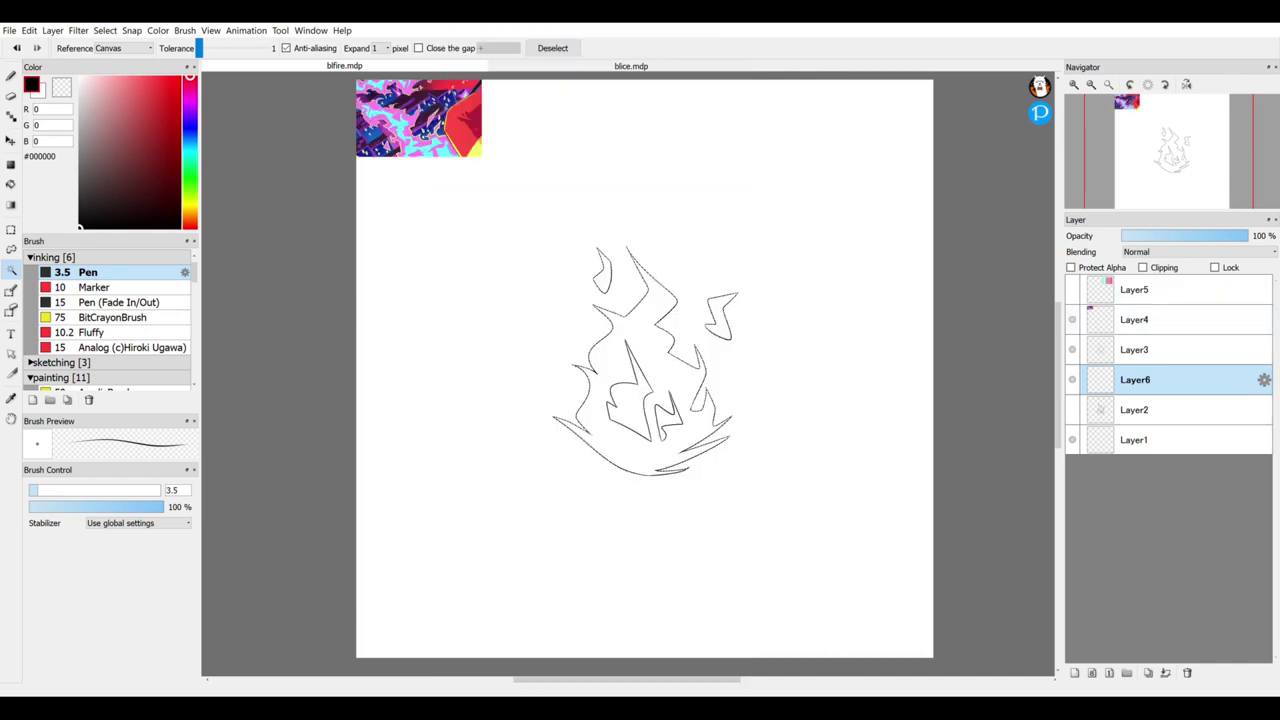
click(10, 398)
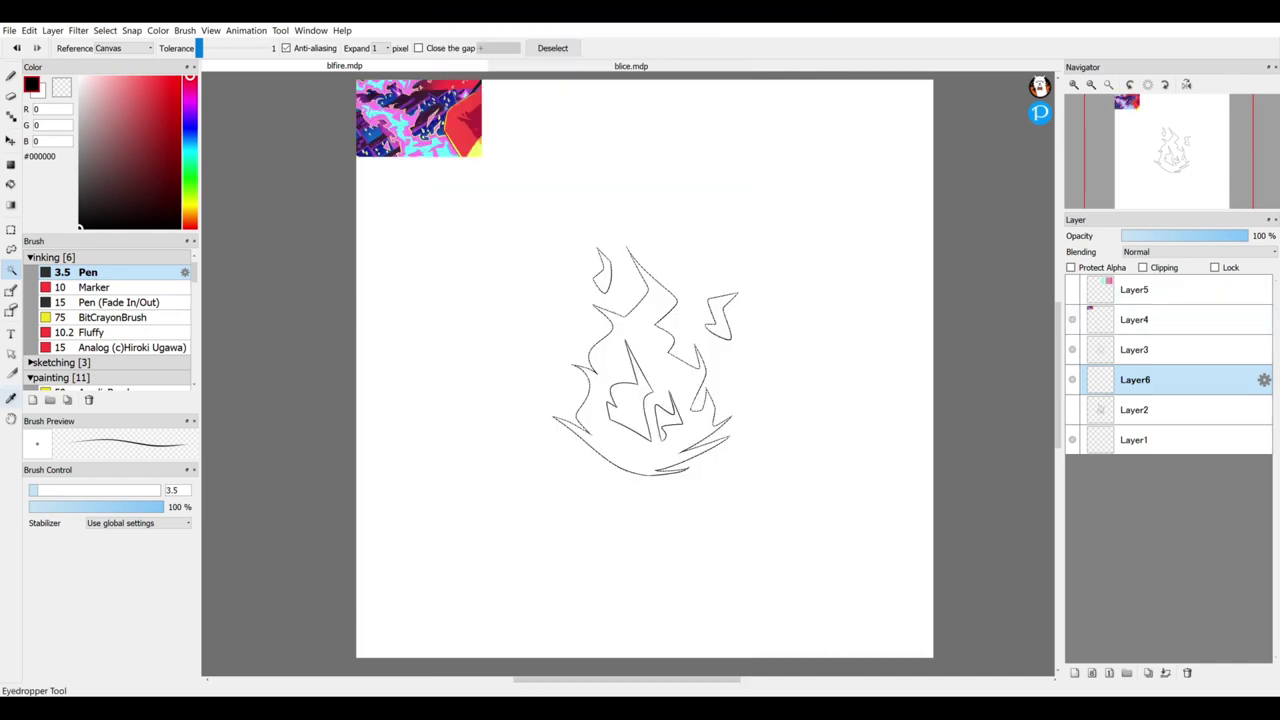
alt+click(456, 125)
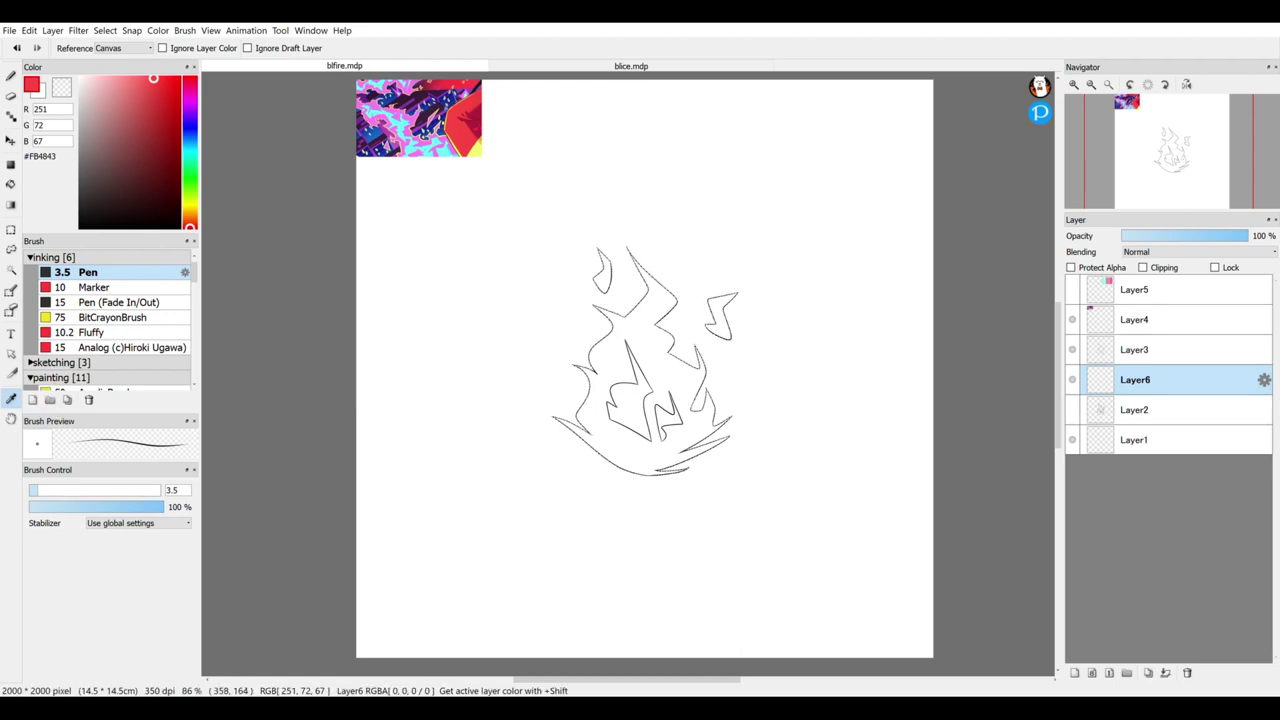
click(473, 123)
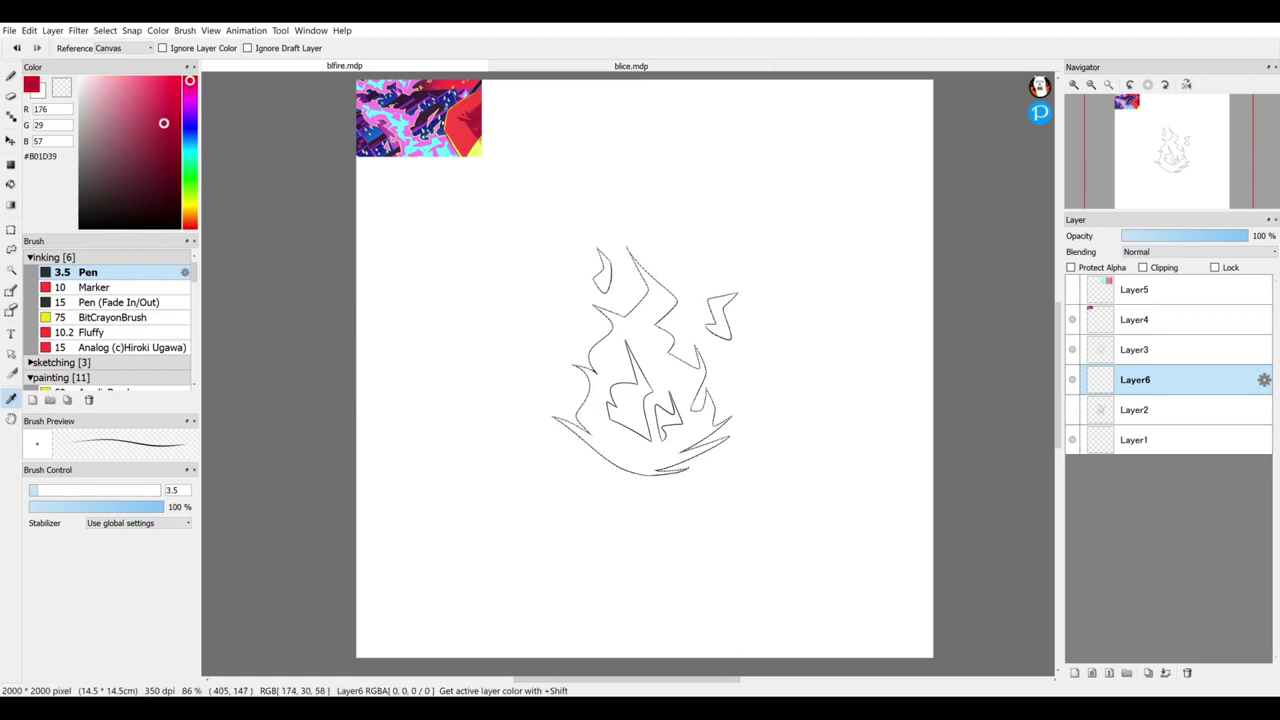
click(467, 103)
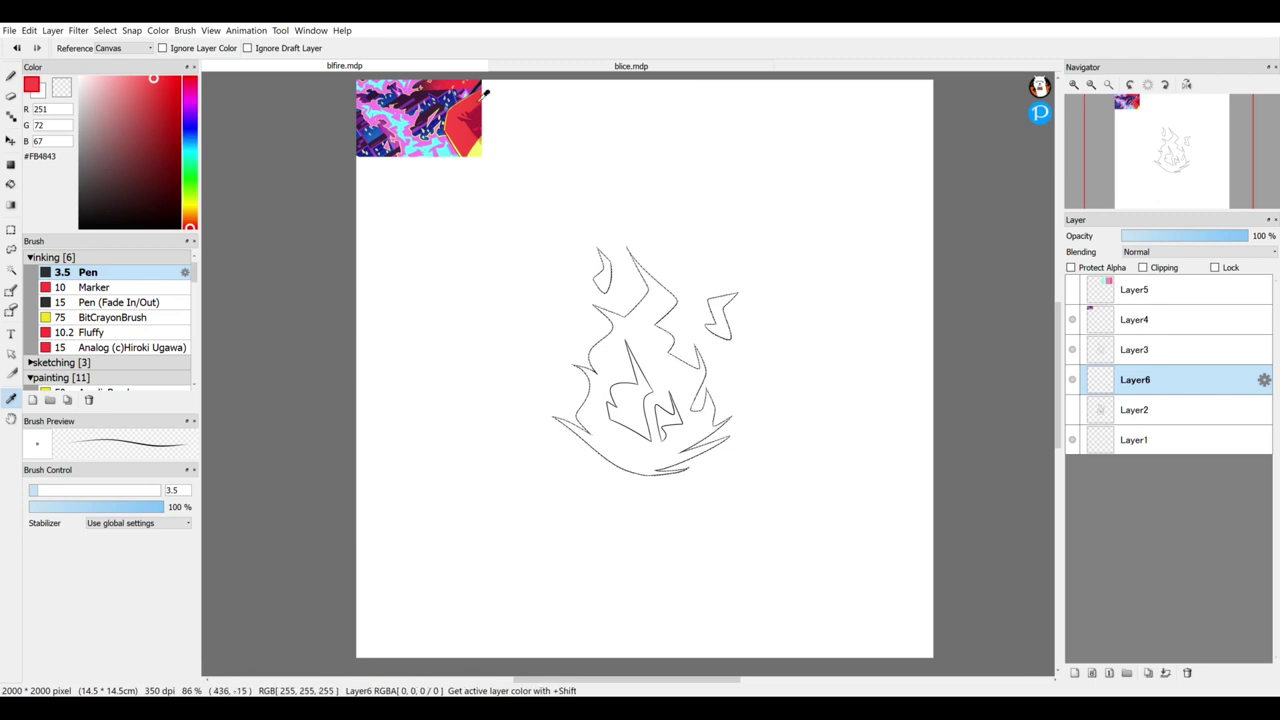
Step: Swap the colours so the sampled red is the background colour and white is the foreground
click(38, 92)
click(38, 92)
click(38, 92)
click(38, 93)
click(38, 92)
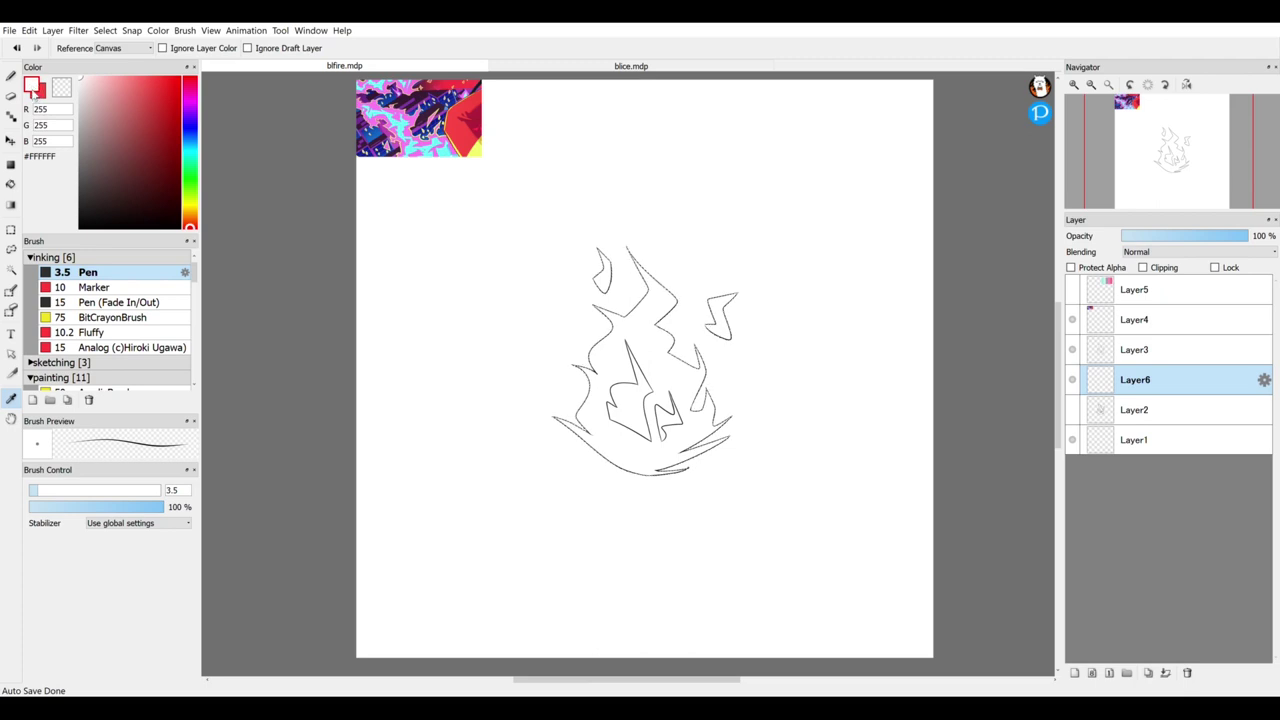
click(37, 92)
click(37, 92)
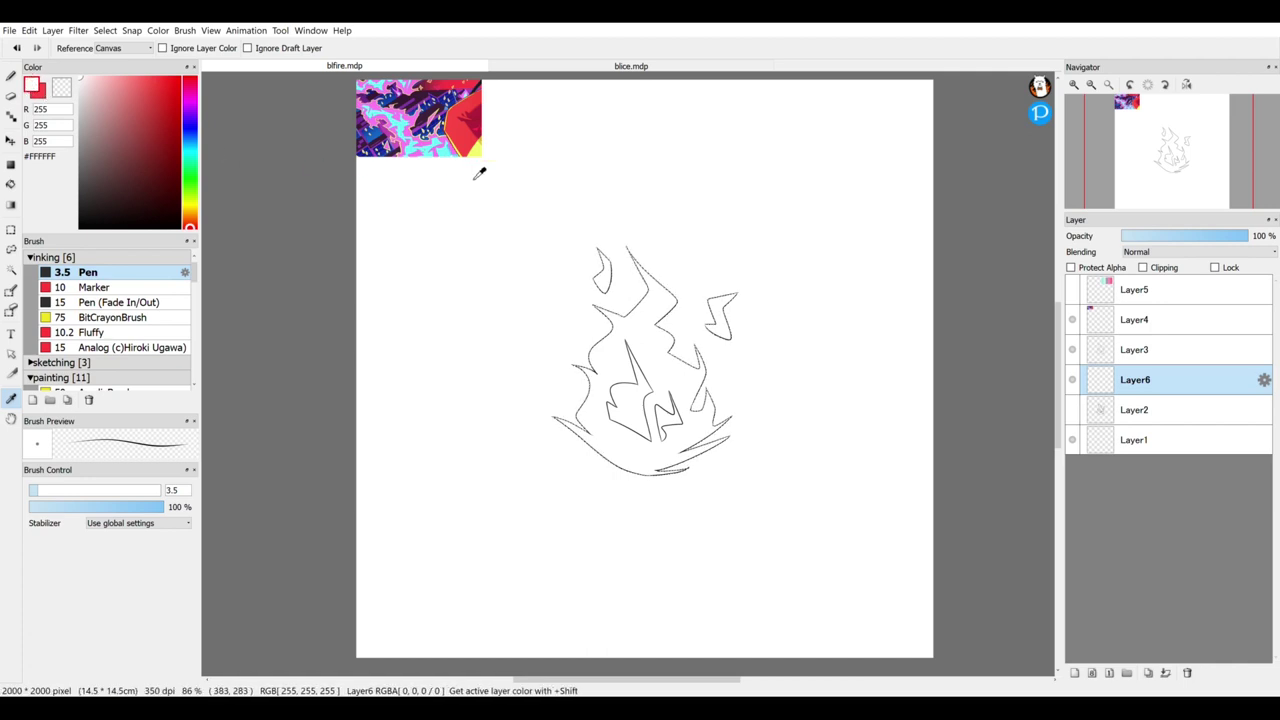
Step: Sample the reference image's yellow, shift it to the orange #F3BE4D as the foreground colour, and hide Layer4
click(476, 155)
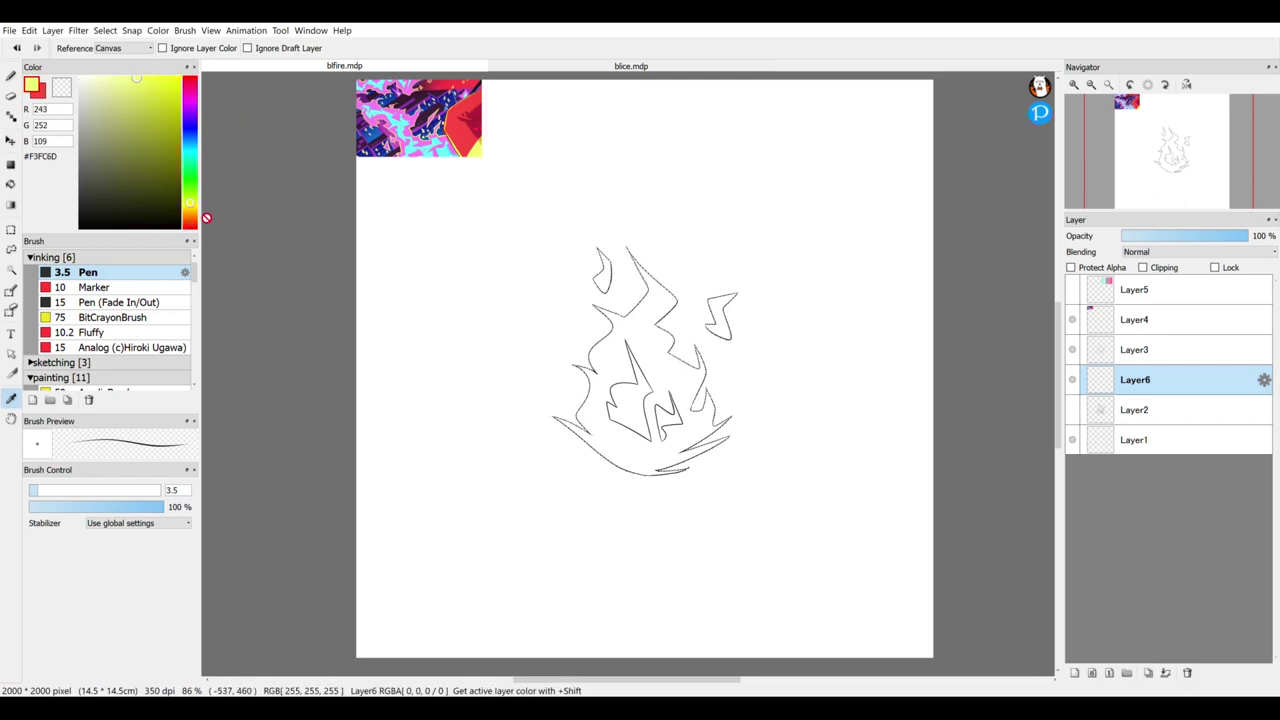
click(190, 210)
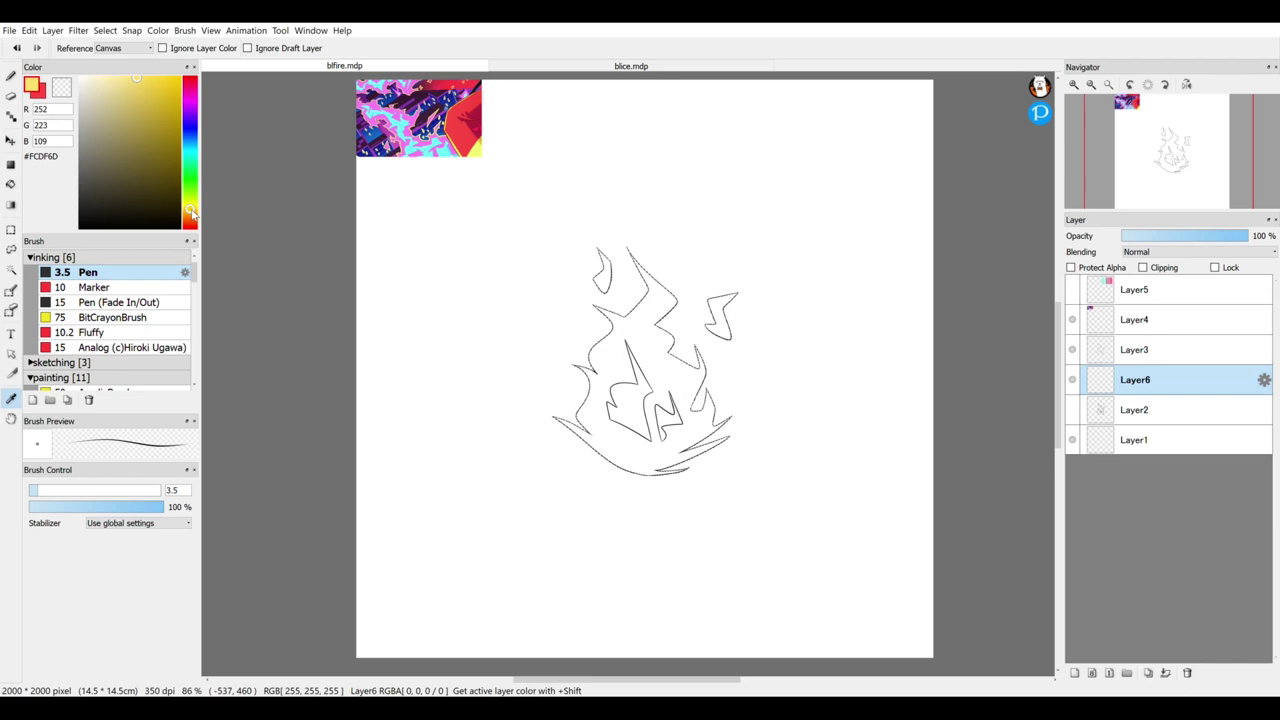
click(190, 212)
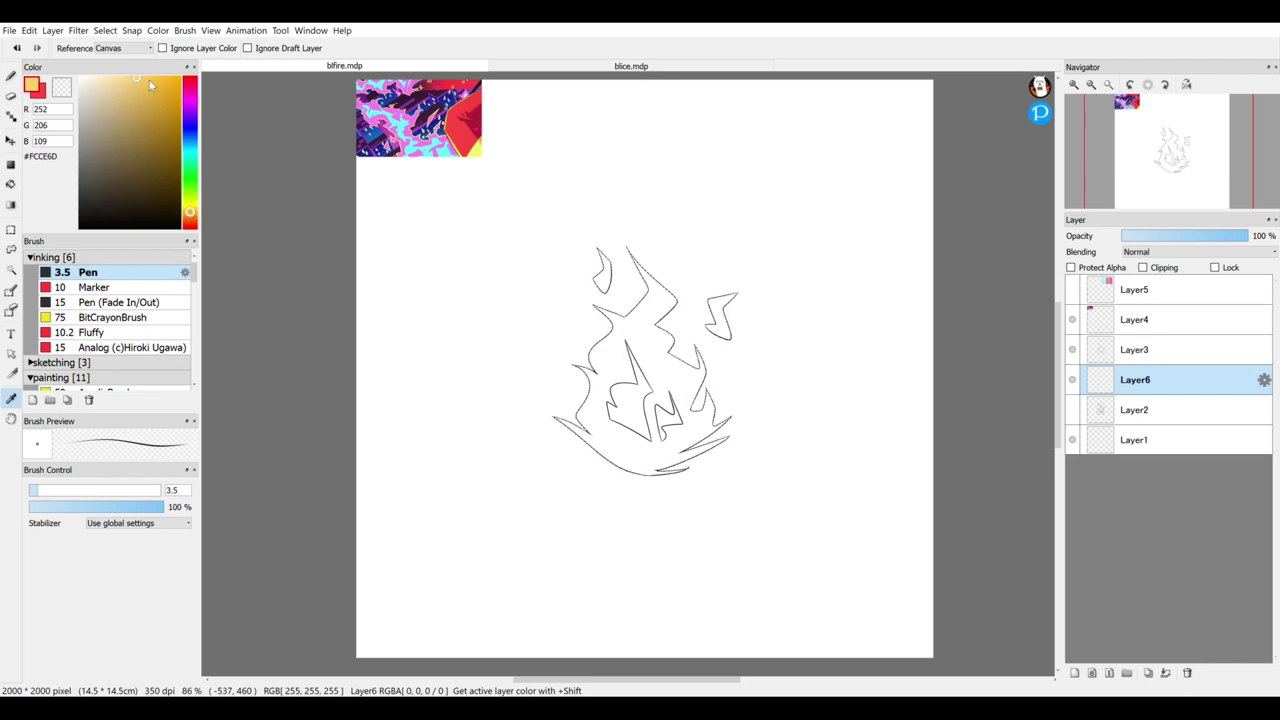
click(148, 85)
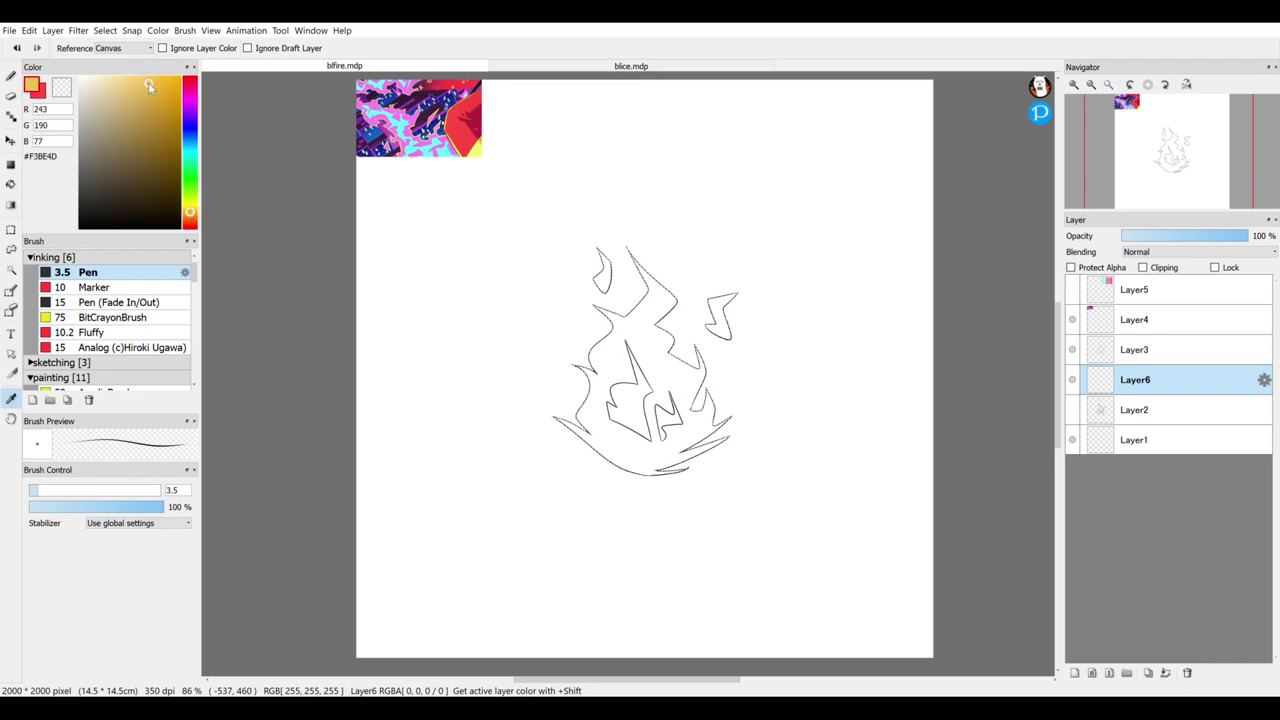
click(1073, 319)
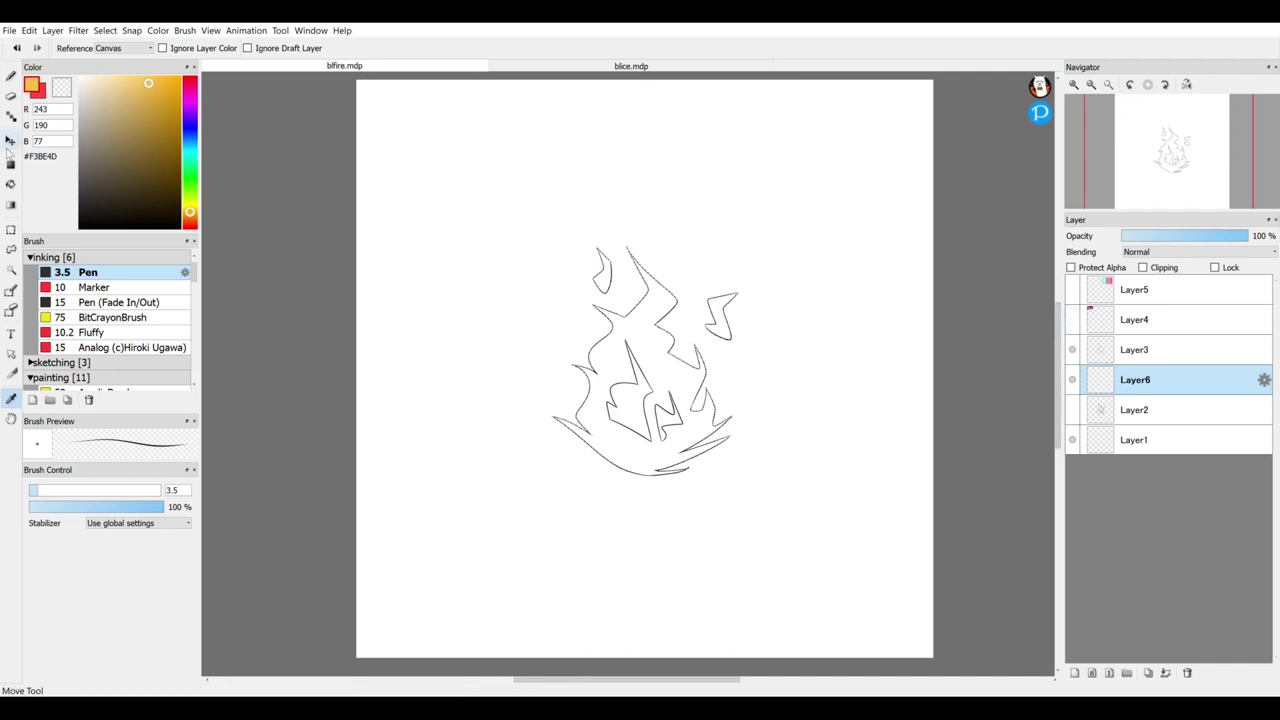
Step: Fill the selected flame on Layer6 with a linear foreground-background gradient, trying different directions and ending with orange at the base and red at the tips
click(11, 206)
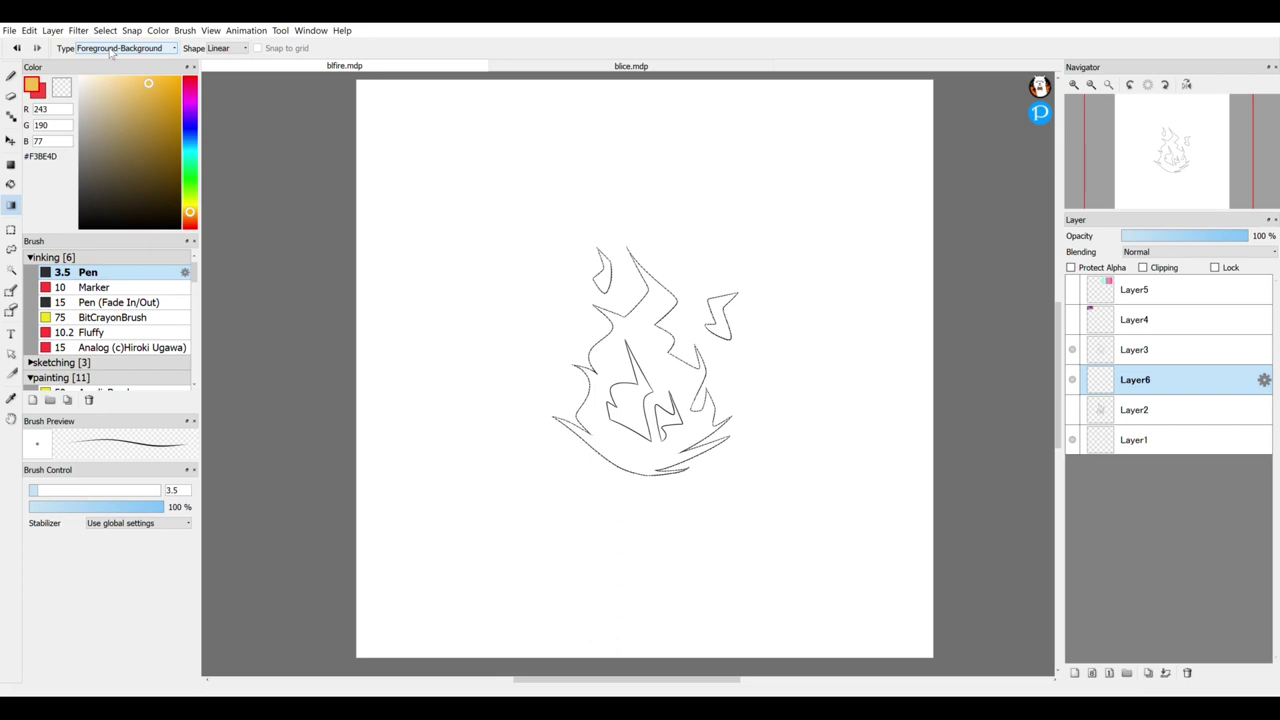
drag(632, 524, 634, 168)
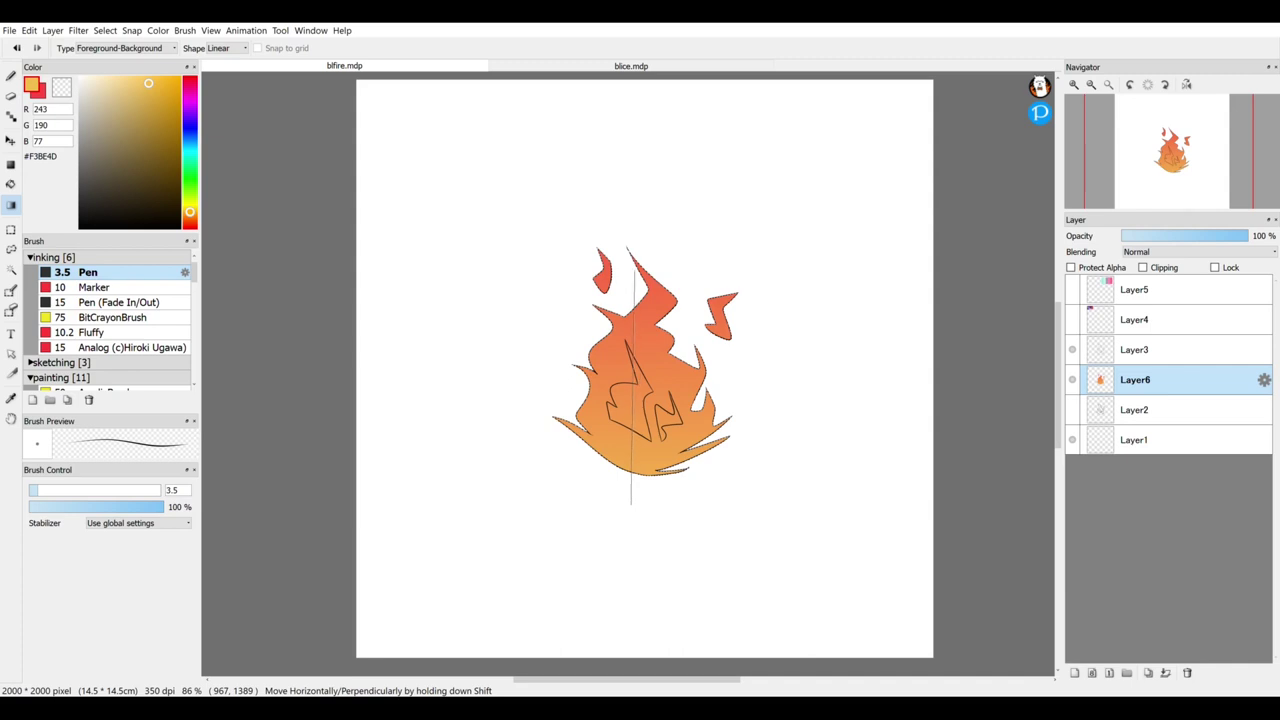
drag(628, 247, 646, 479)
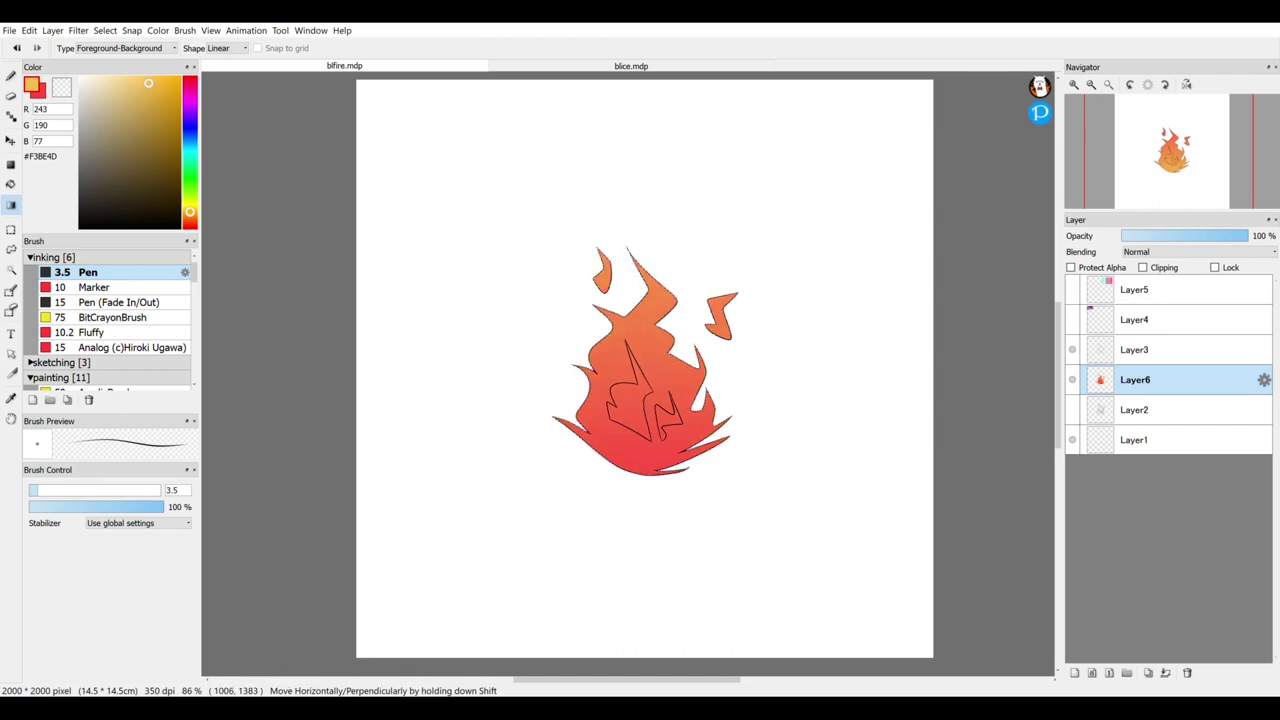
drag(625, 206, 645, 190)
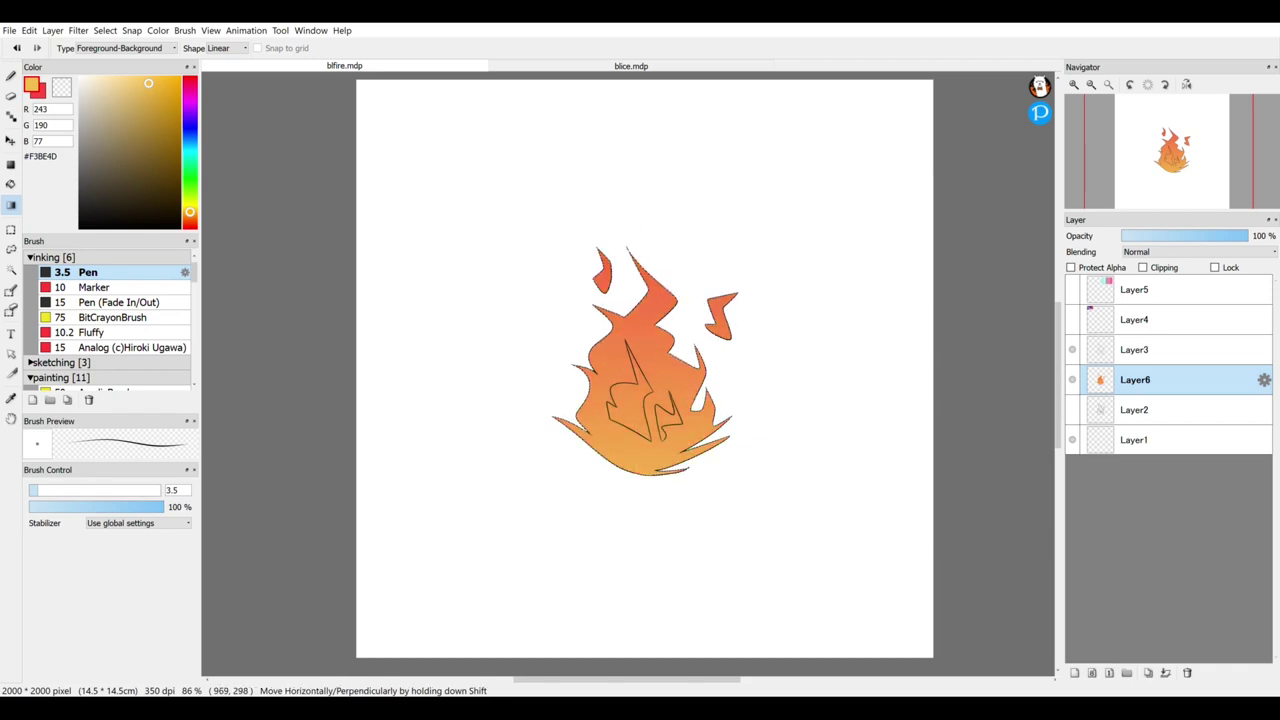
drag(644, 507, 649, 219)
drag(638, 508, 654, 201)
drag(637, 504, 646, 206)
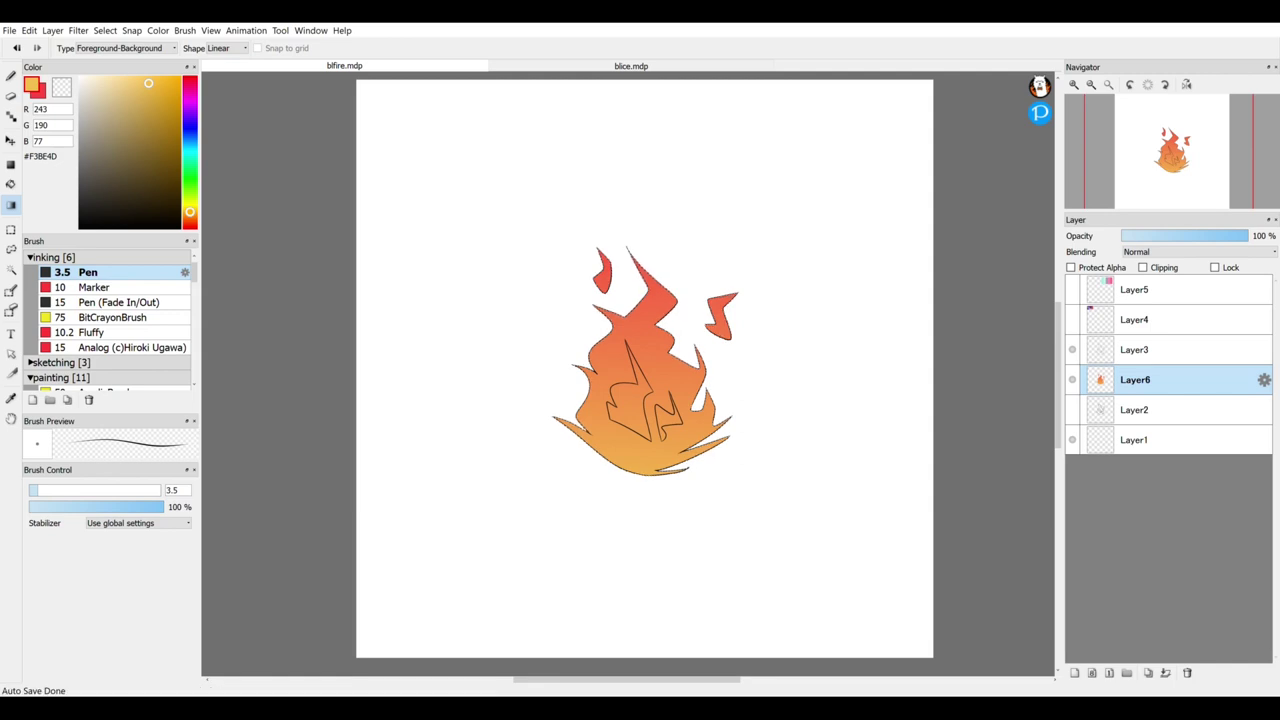
Step: Clear the selection around the flame and add a new layer, Layer7, above Layer6
key(m)
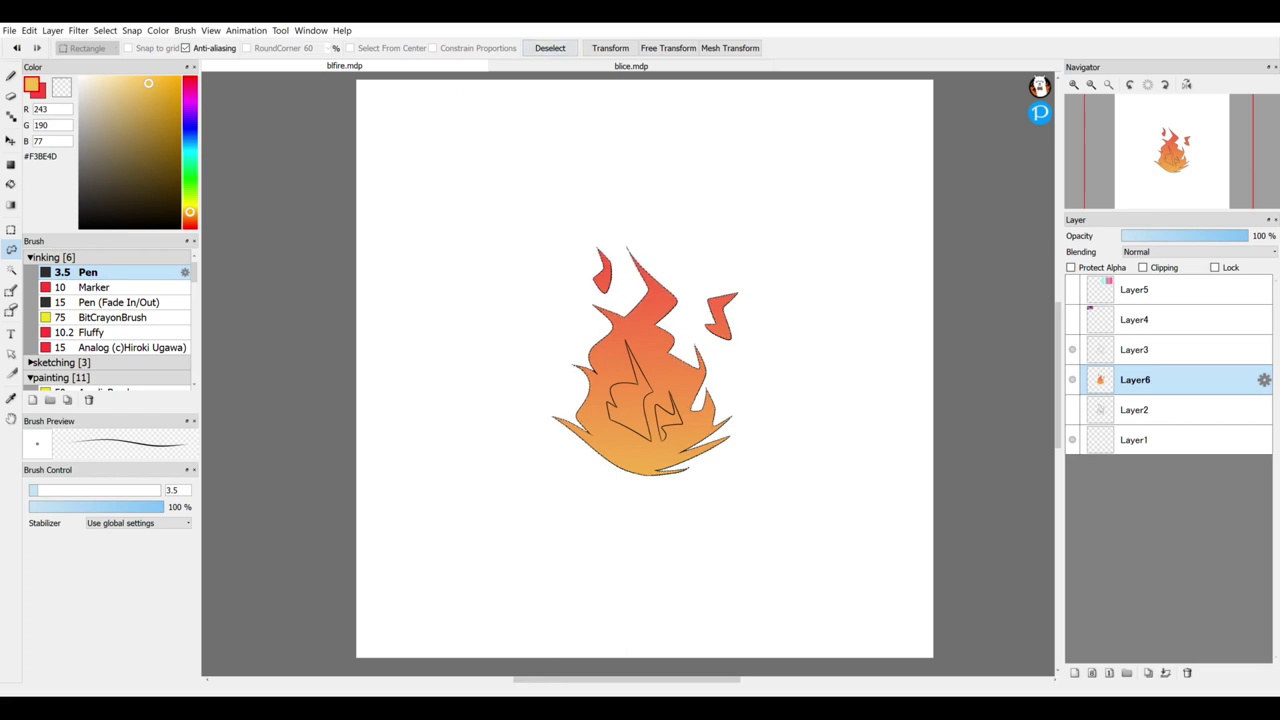
scroll(736, 360, up, 2)
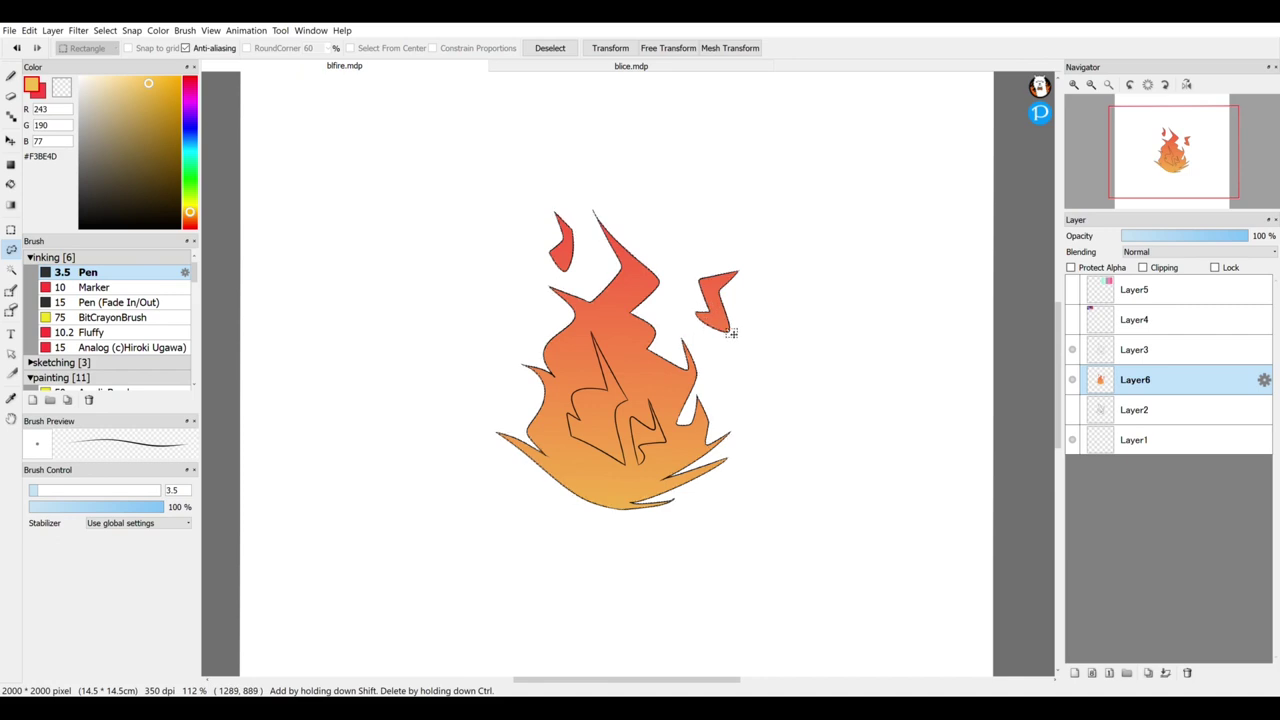
click(550, 48)
click(550, 48)
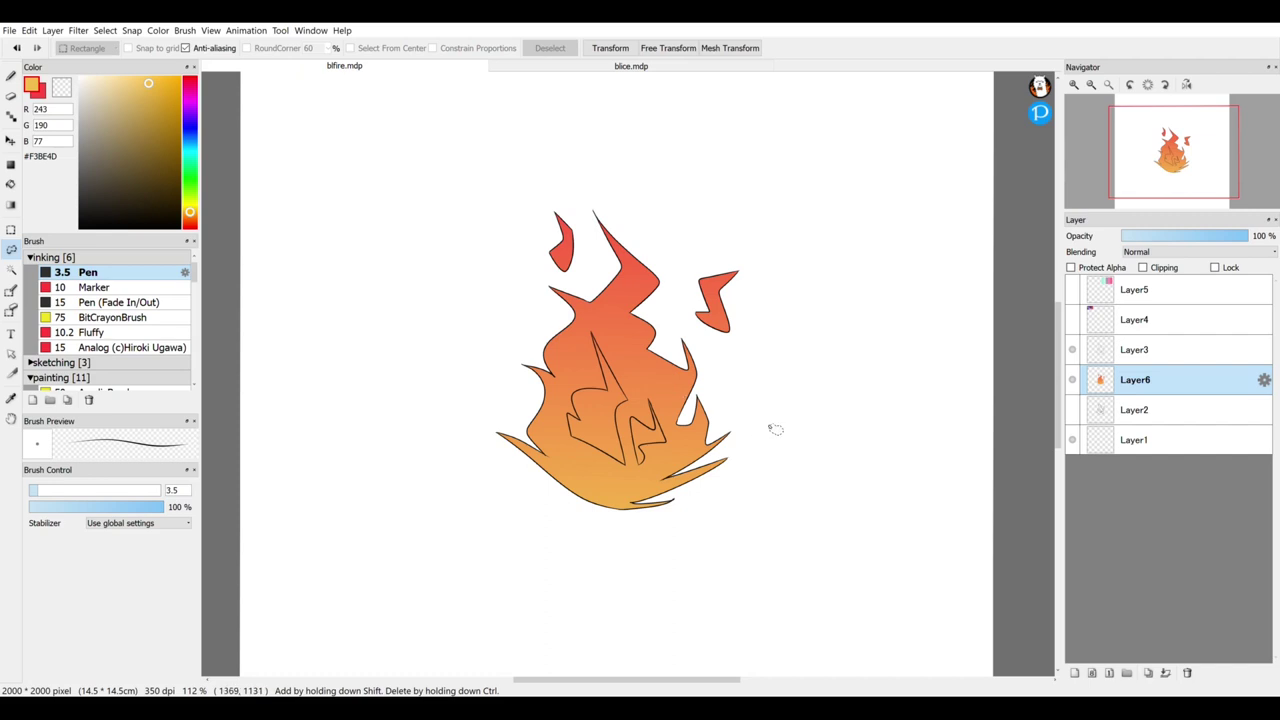
click(1075, 673)
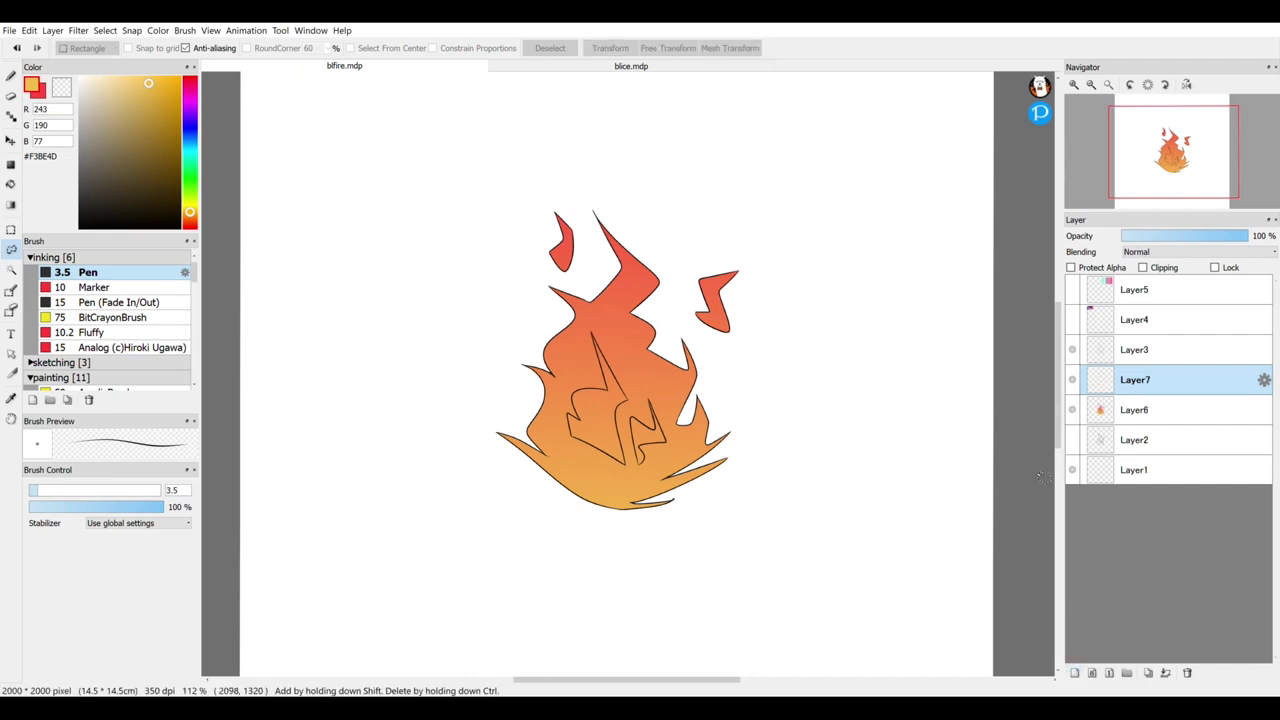
Step: Hide Layer6, try a Magic Wand selection of the flame body around the inner shapes, and clear that selection
click(1072, 410)
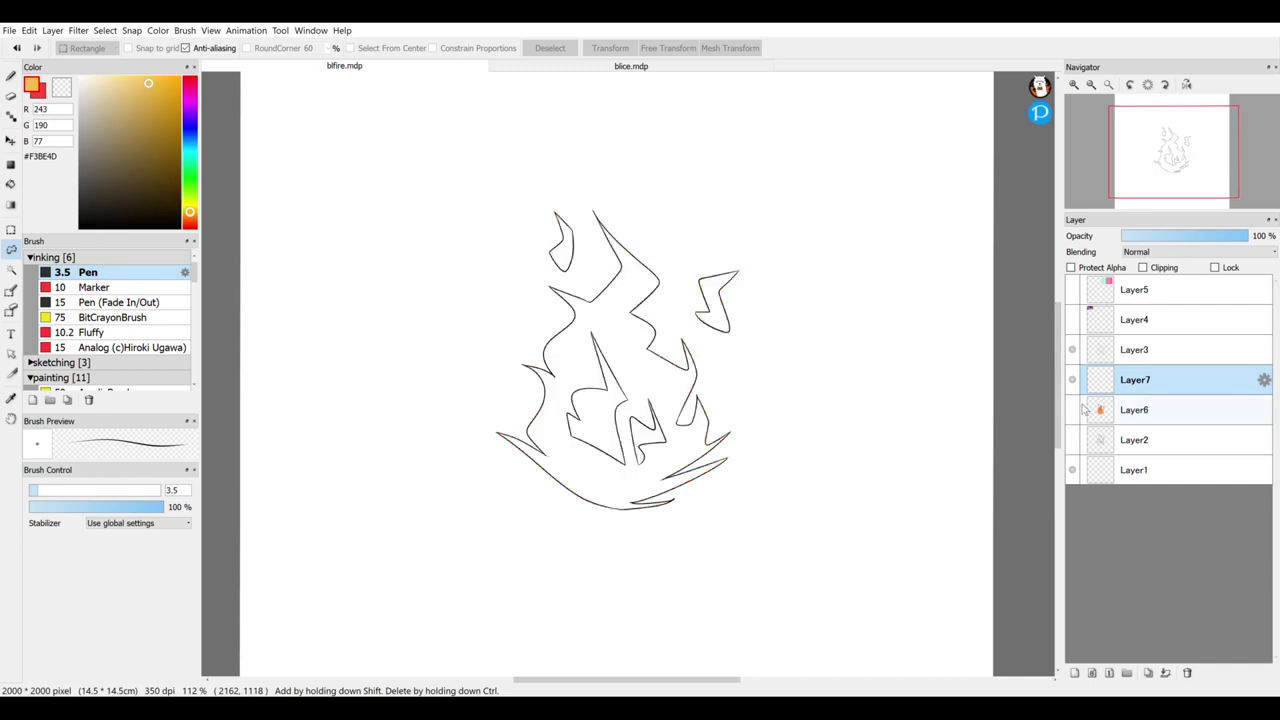
click(11, 270)
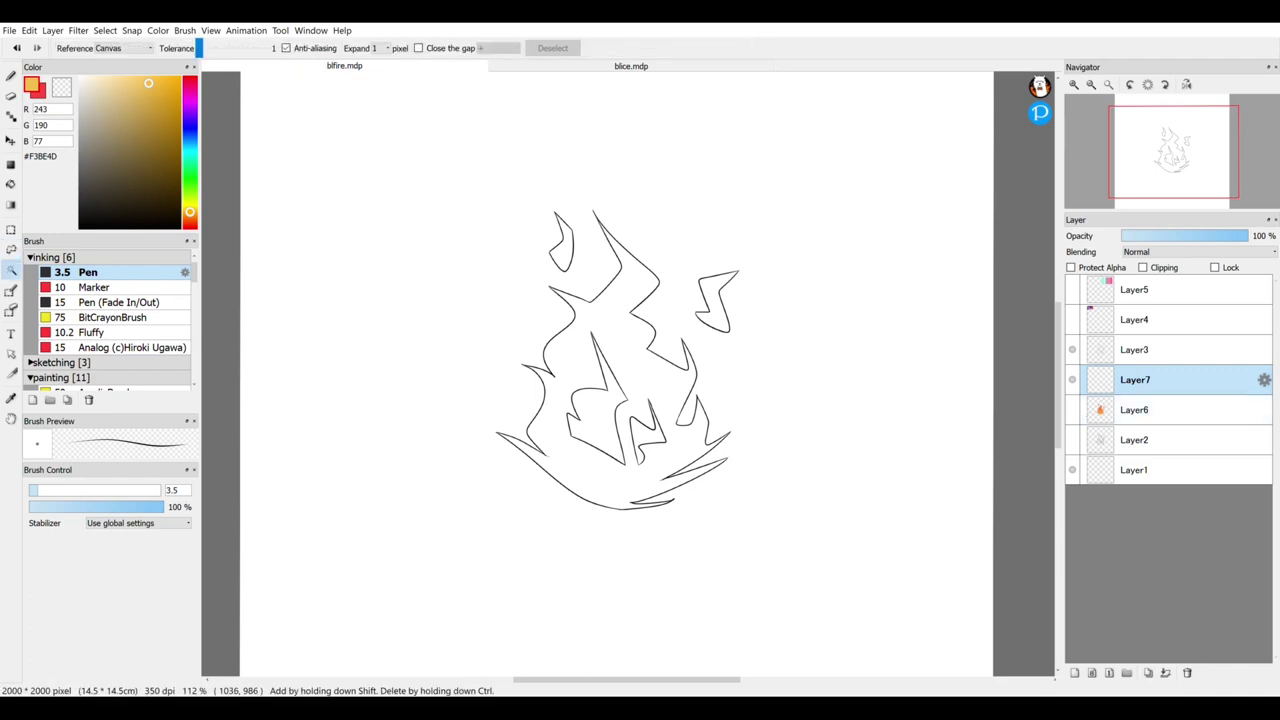
click(630, 366)
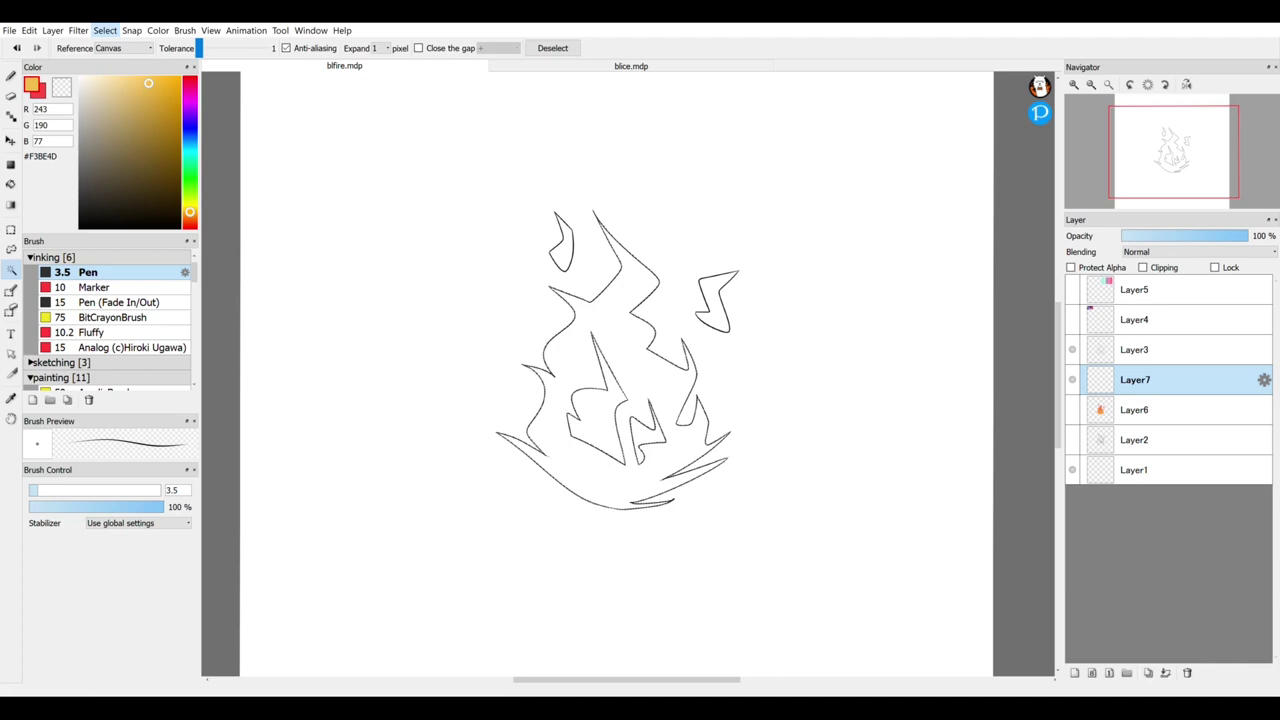
key(ctrl+shift+i)
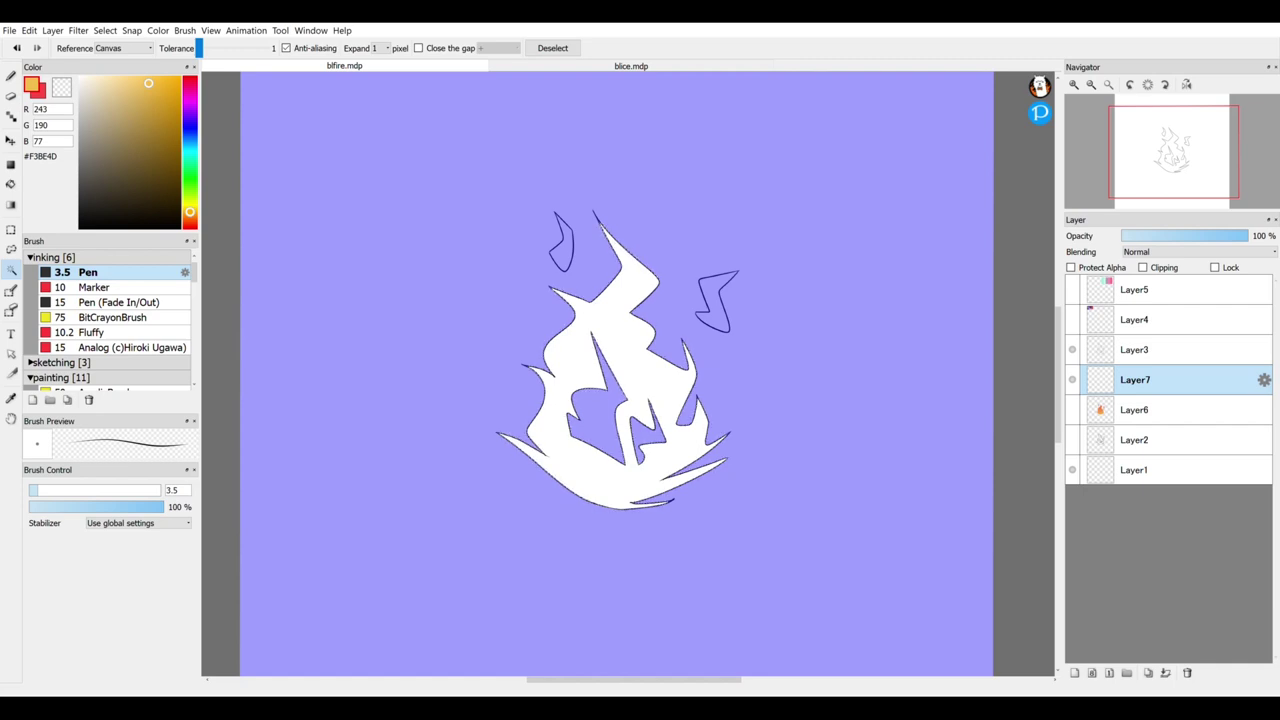
key(ctrl+d)
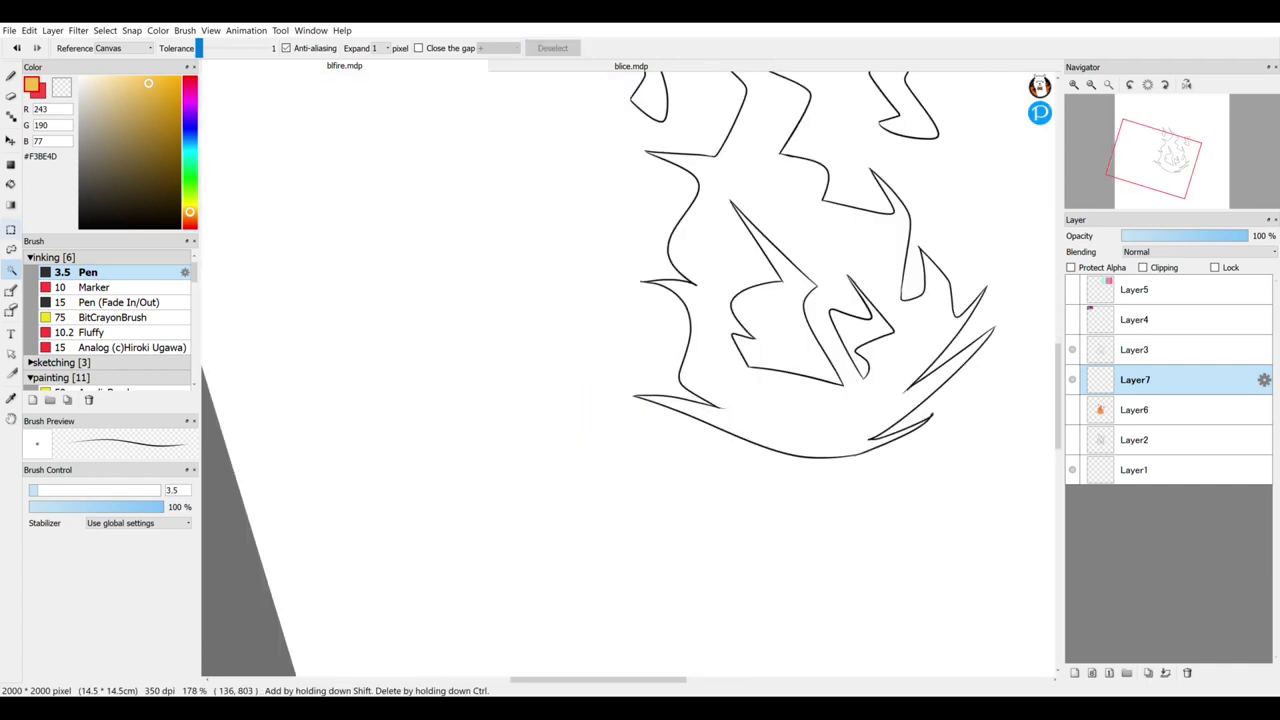
Step: Reset the canvas rotation and lasso a loose selection around the two inner flame shapes
click(11, 249)
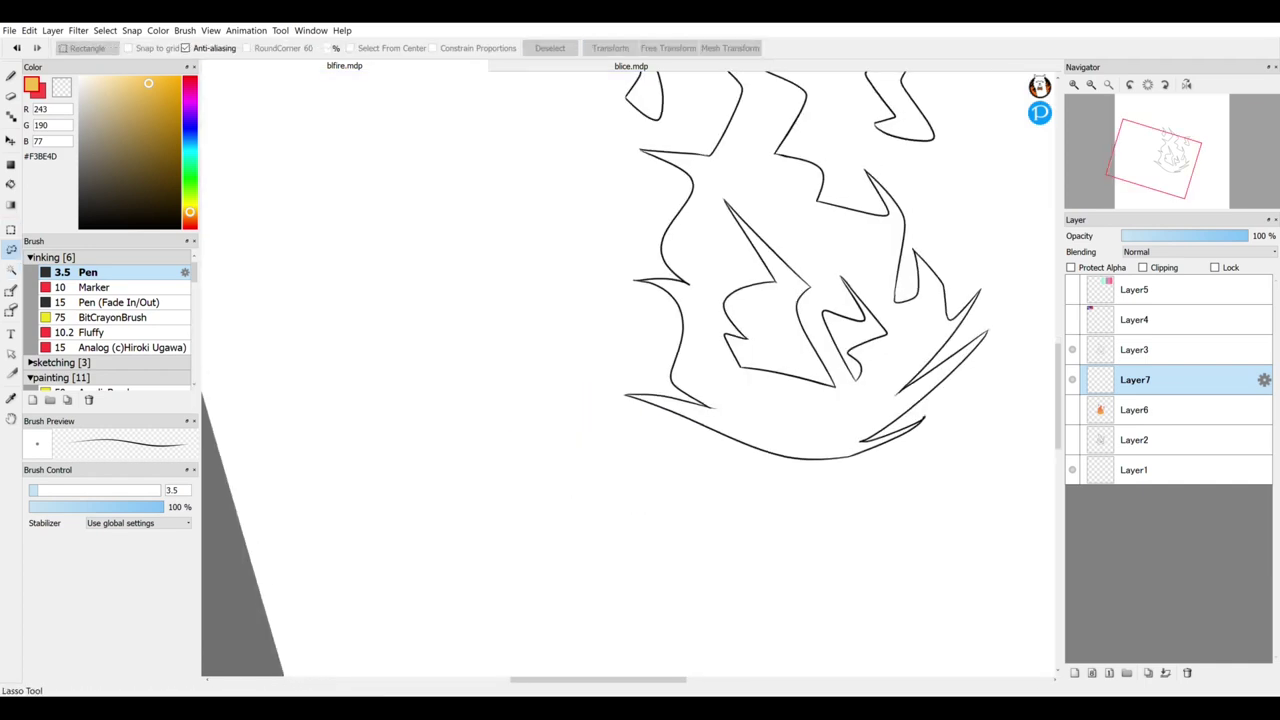
click(1147, 84)
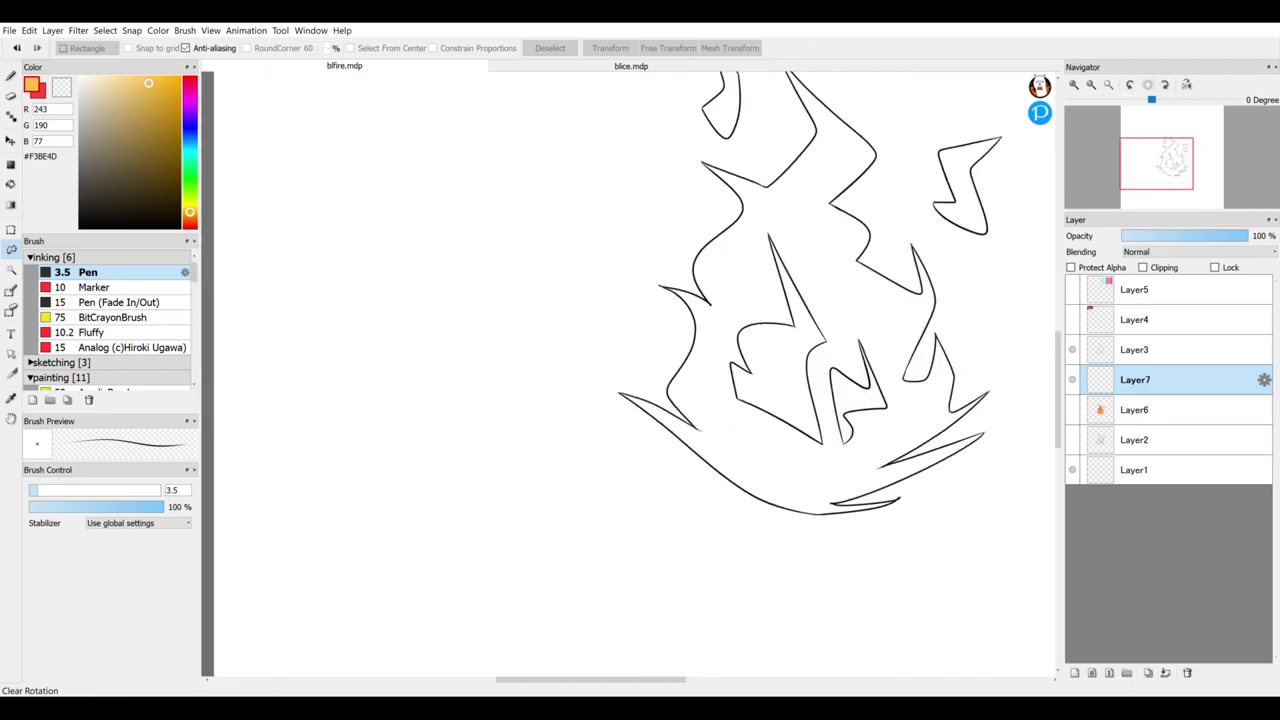
mouse_move(800, 400)
mouse_down()
mouse_move(616, 384)
mouse_move(582, 404)
mouse_up()
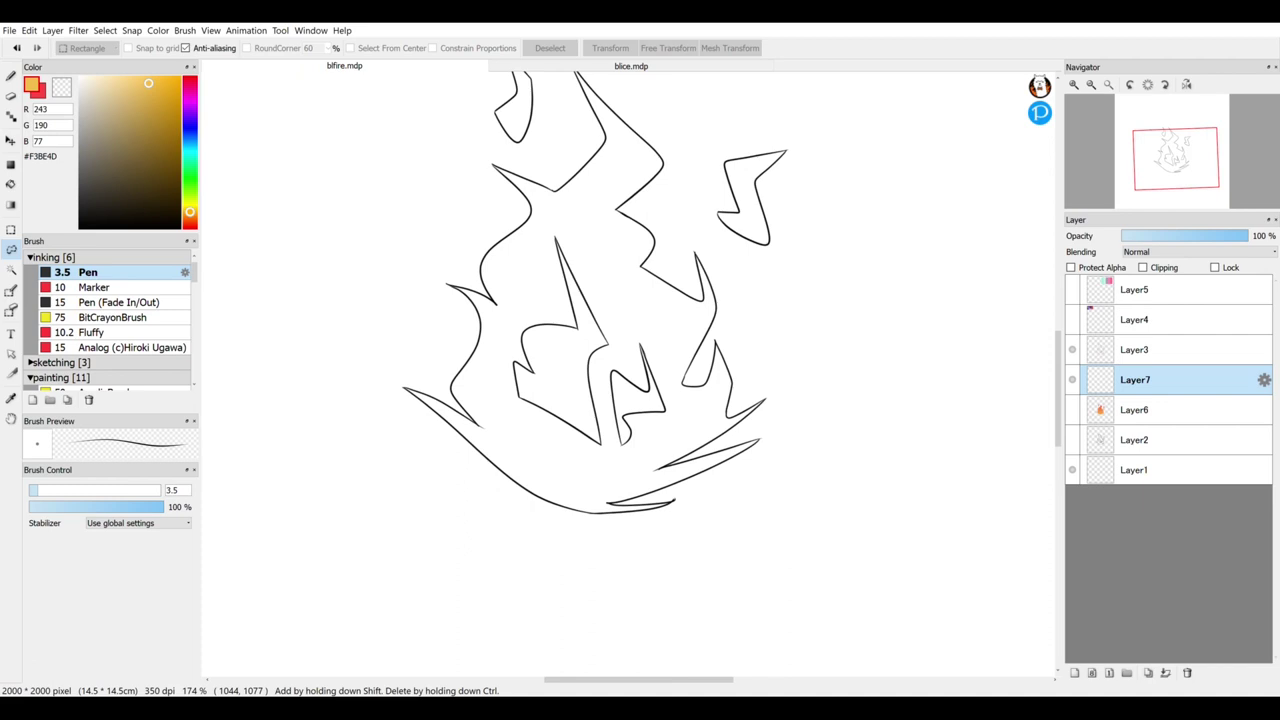
mouse_move(542, 221)
mouse_down()
mouse_move(489, 378)
mouse_move(540, 460)
mouse_move(629, 467)
mouse_move(679, 430)
mouse_move(677, 393)
mouse_move(659, 320)
mouse_move(548, 214)
mouse_up()
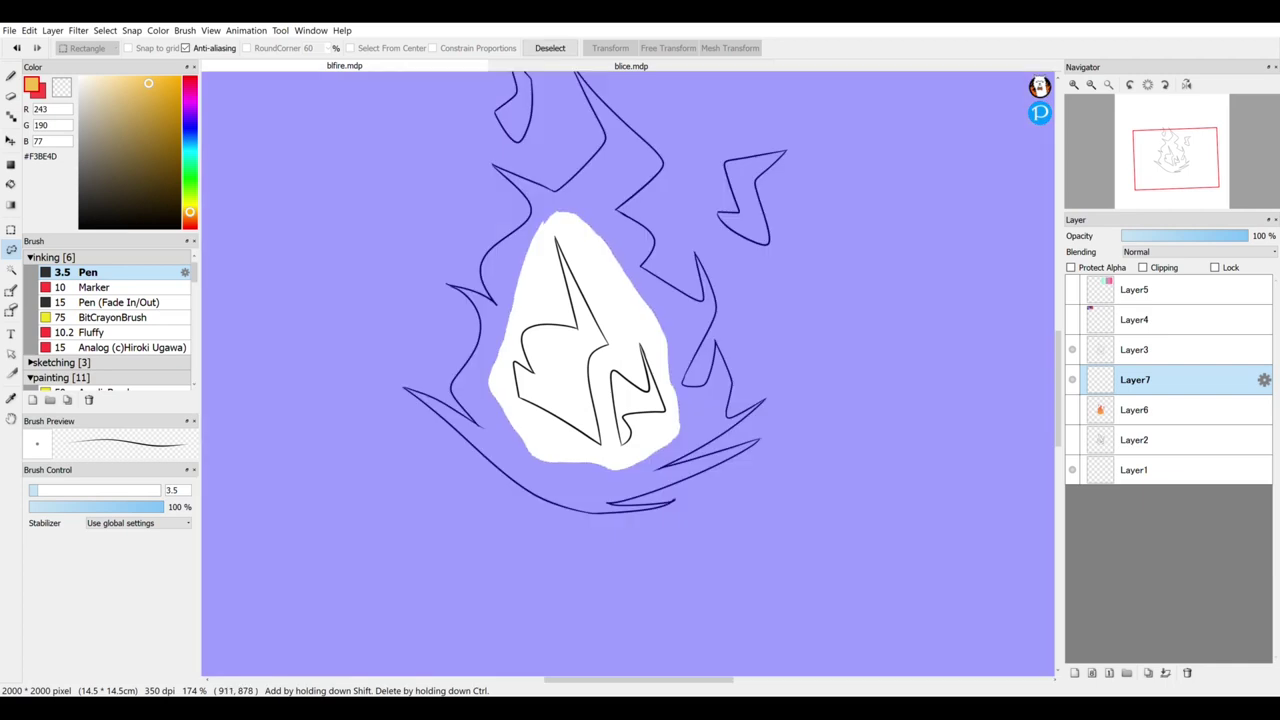
Step: With Layer3 active, subtract the area outside the inner flame outlines from the selection using the Magic Wand, and hide the selection overlay
click(1166, 349)
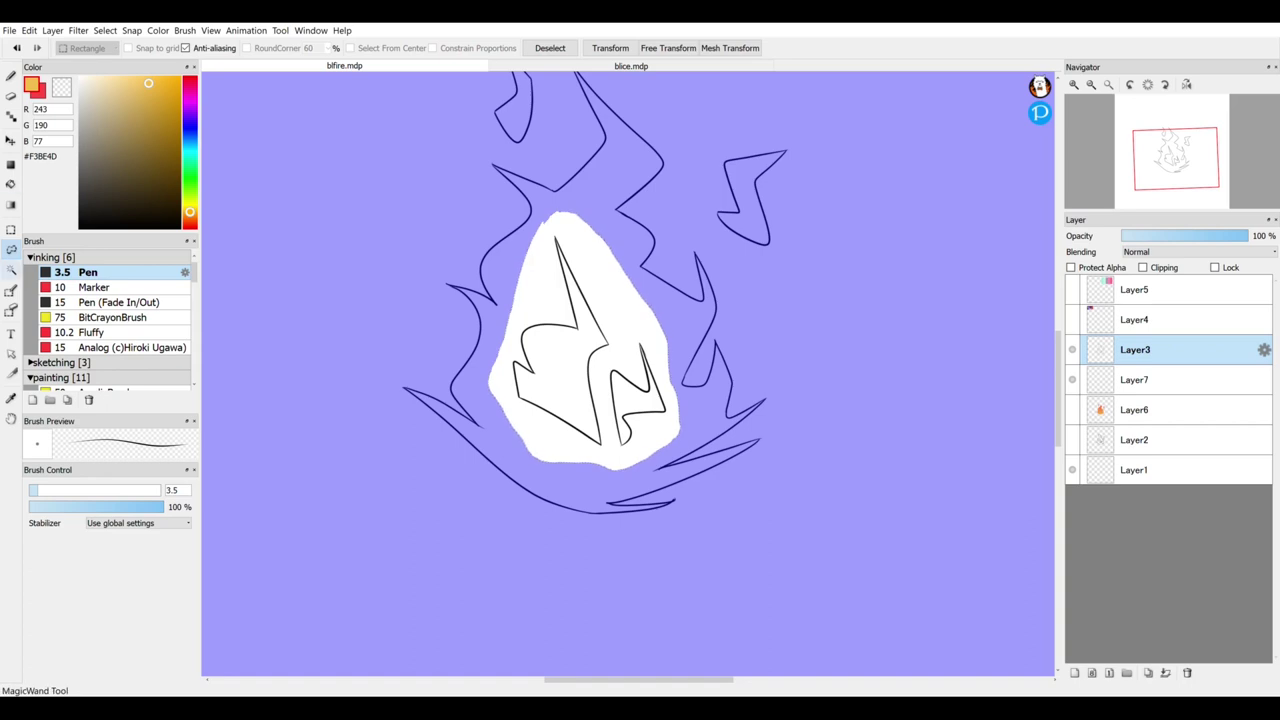
click(11, 270)
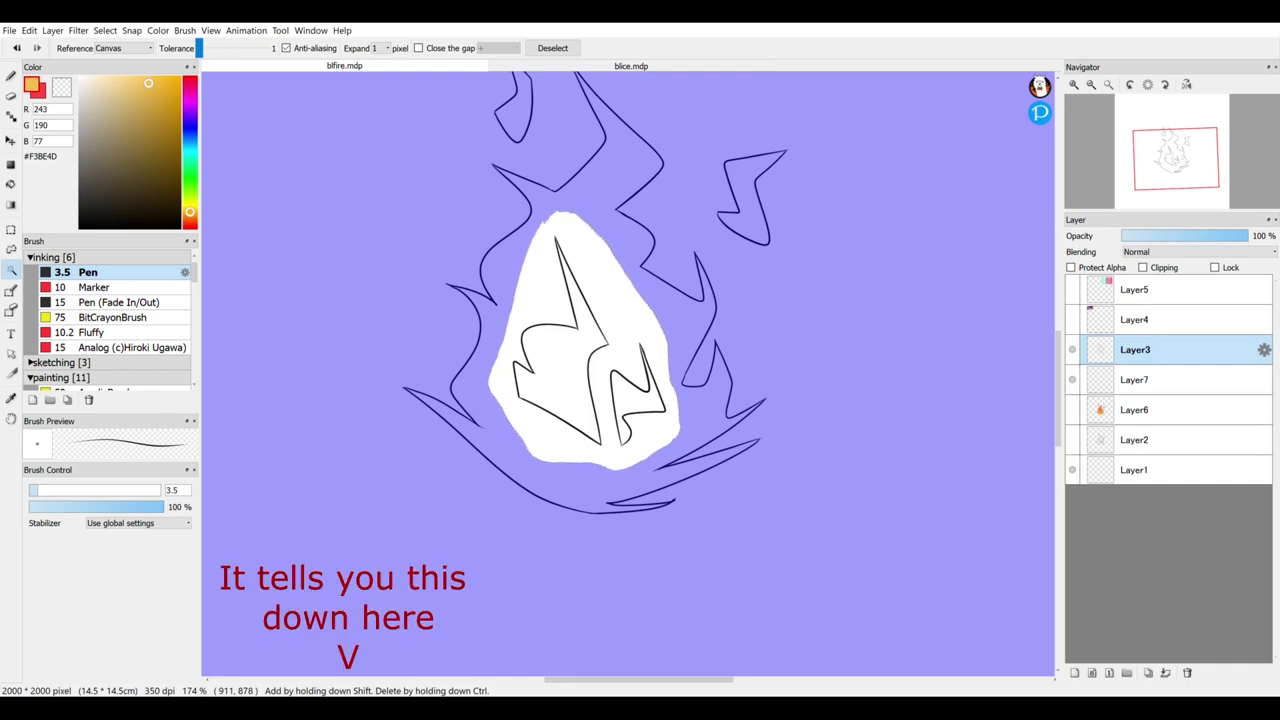
key(ctrl)
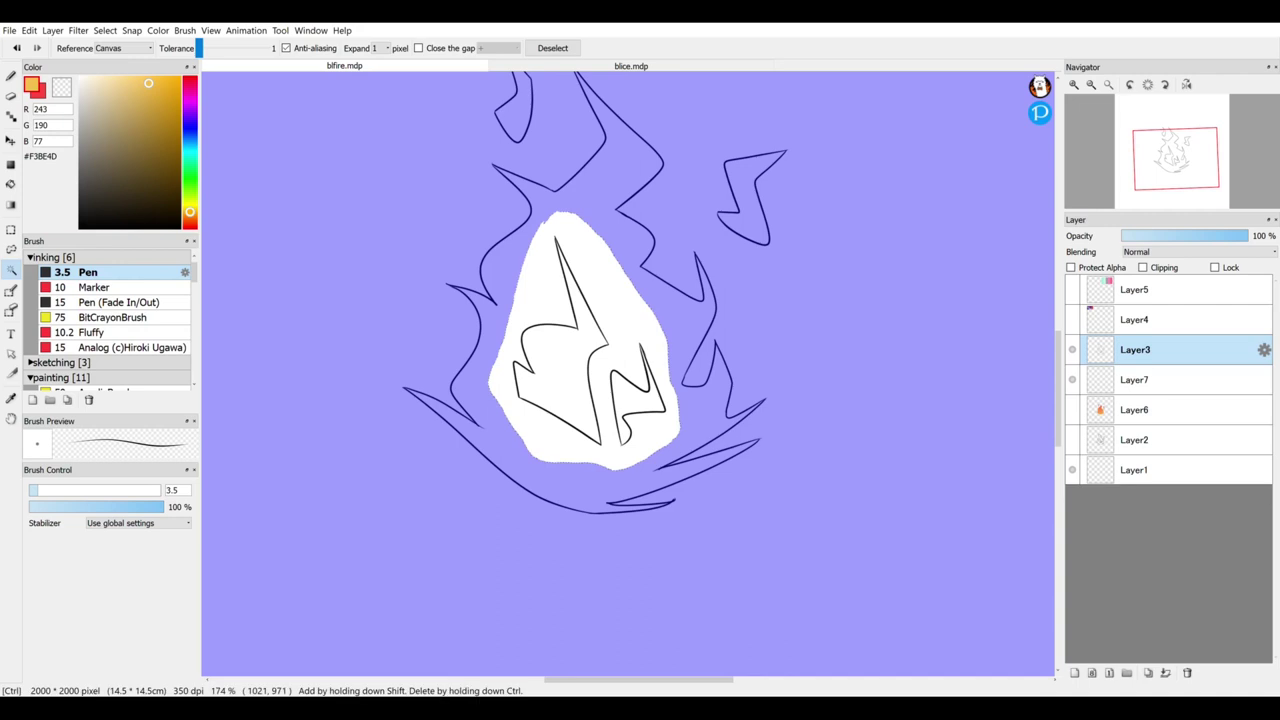
ctrl+click(600, 287)
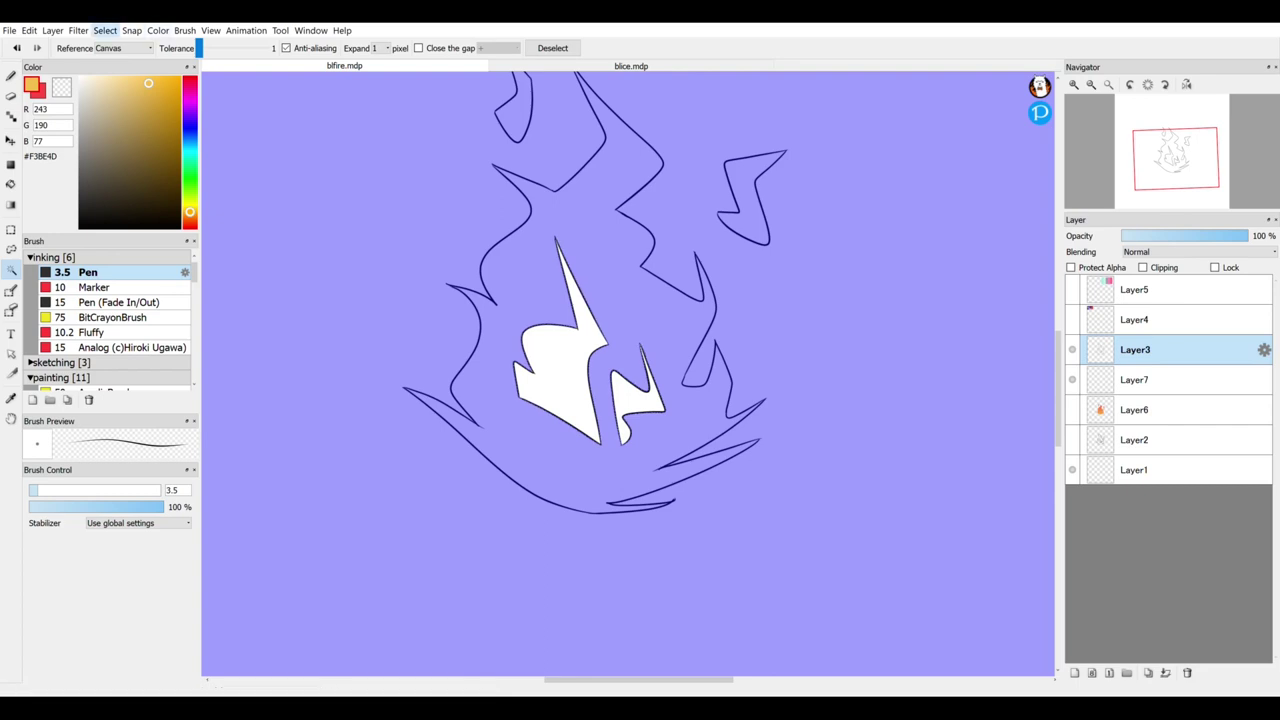
key(ctrl+d)
scroll(628, 375, down, 3)
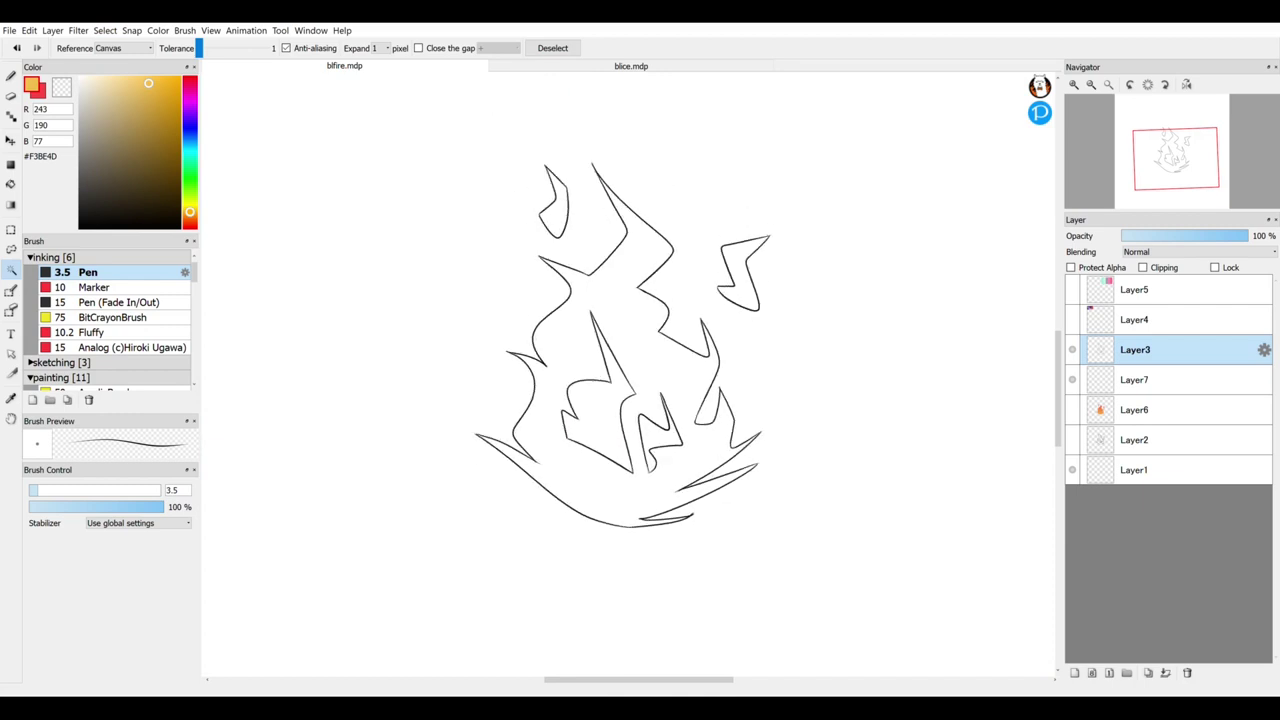
Step: With Layer7 active, sample cyan as the background colour and yellow #EAFC68 as the foreground from the Layer4 reference image, leaving Layer4 hidden
click(1170, 379)
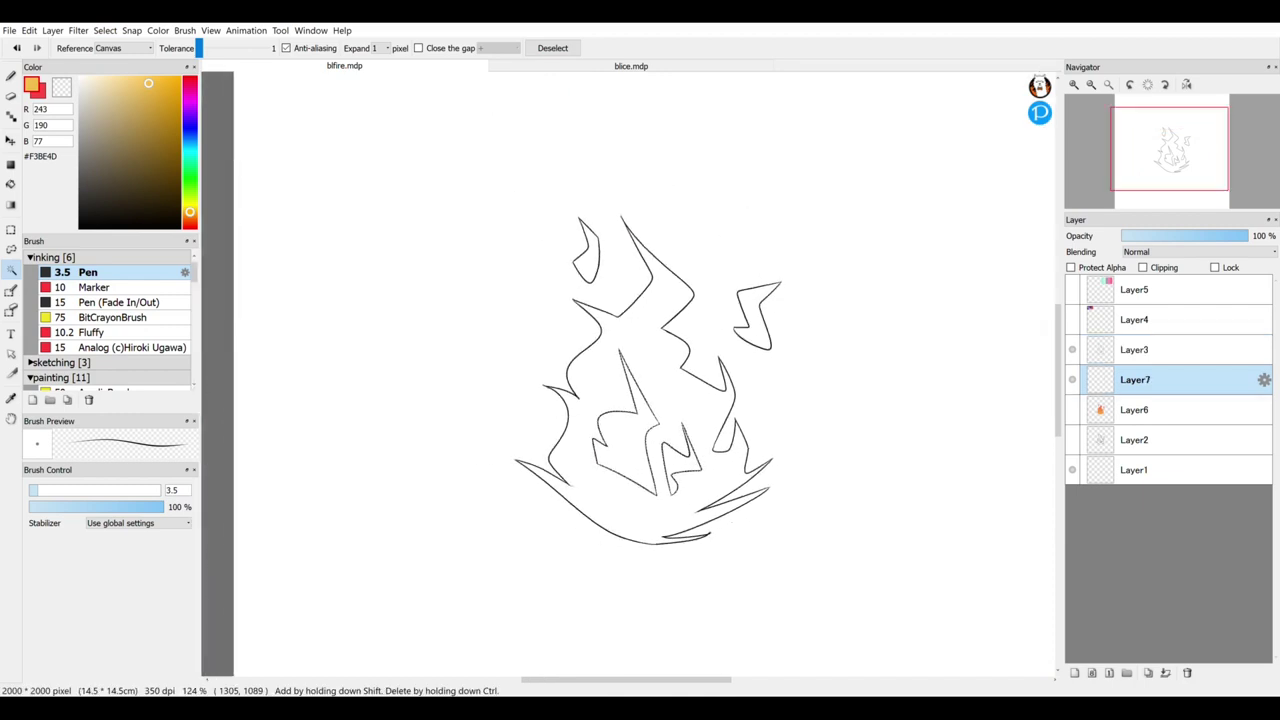
click(1072, 319)
drag(644, 380, 652, 512)
click(11, 398)
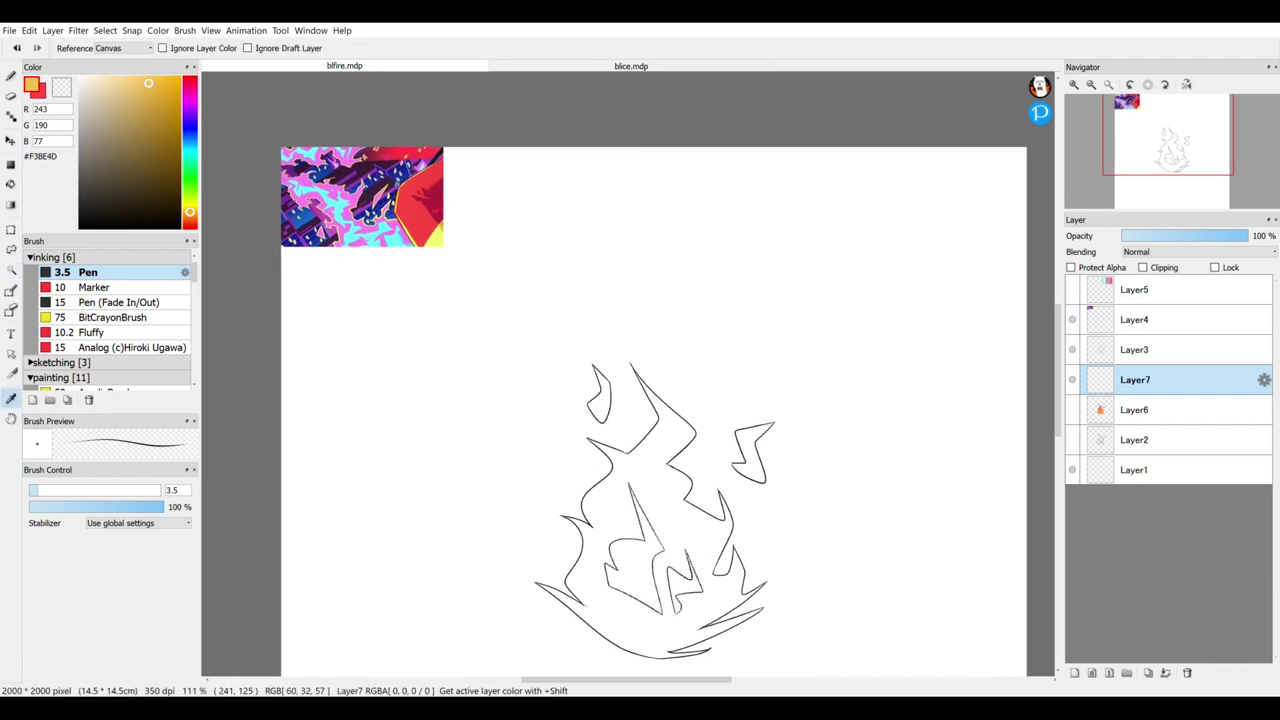
click(1072, 409)
click(1072, 409)
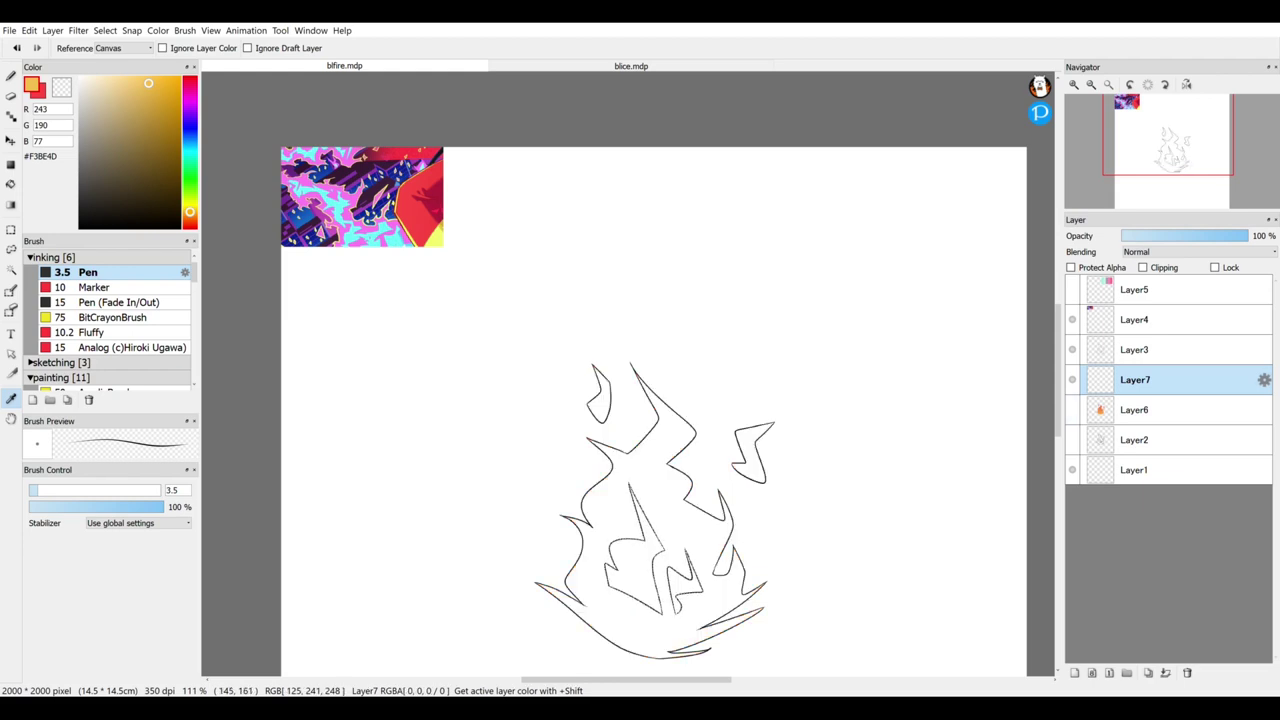
click(340, 197)
click(40, 93)
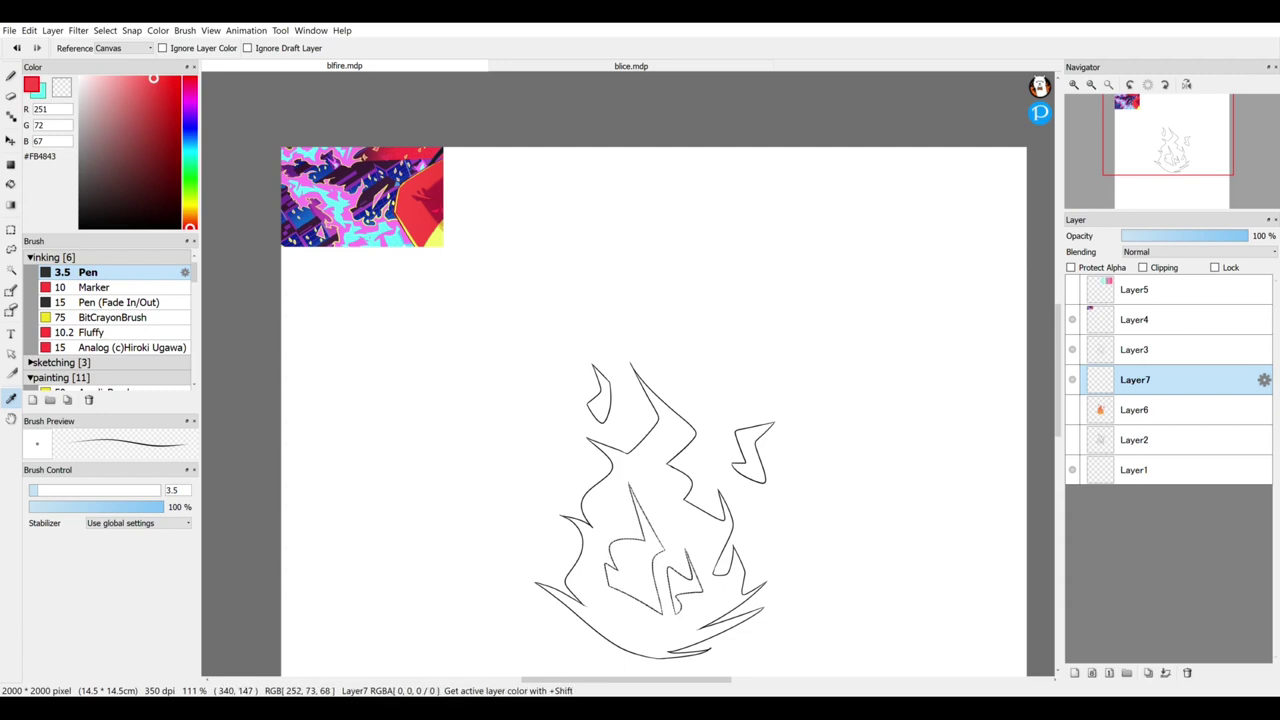
click(433, 238)
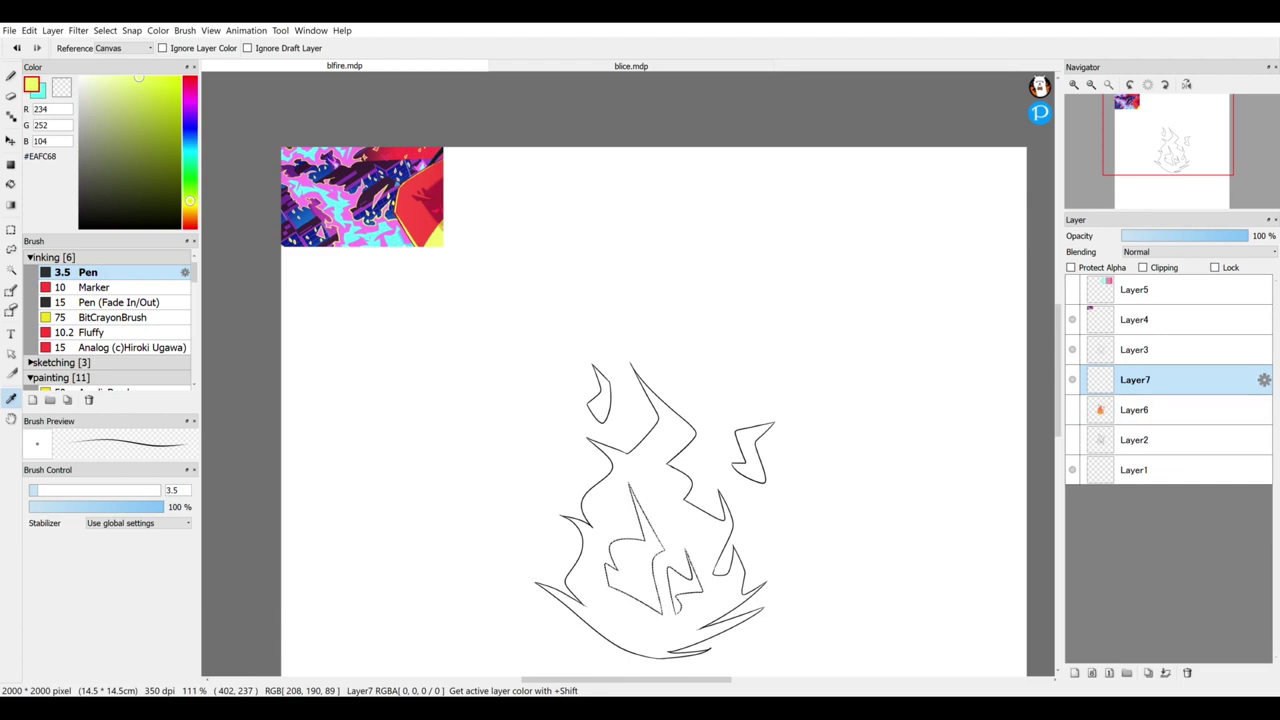
click(1072, 319)
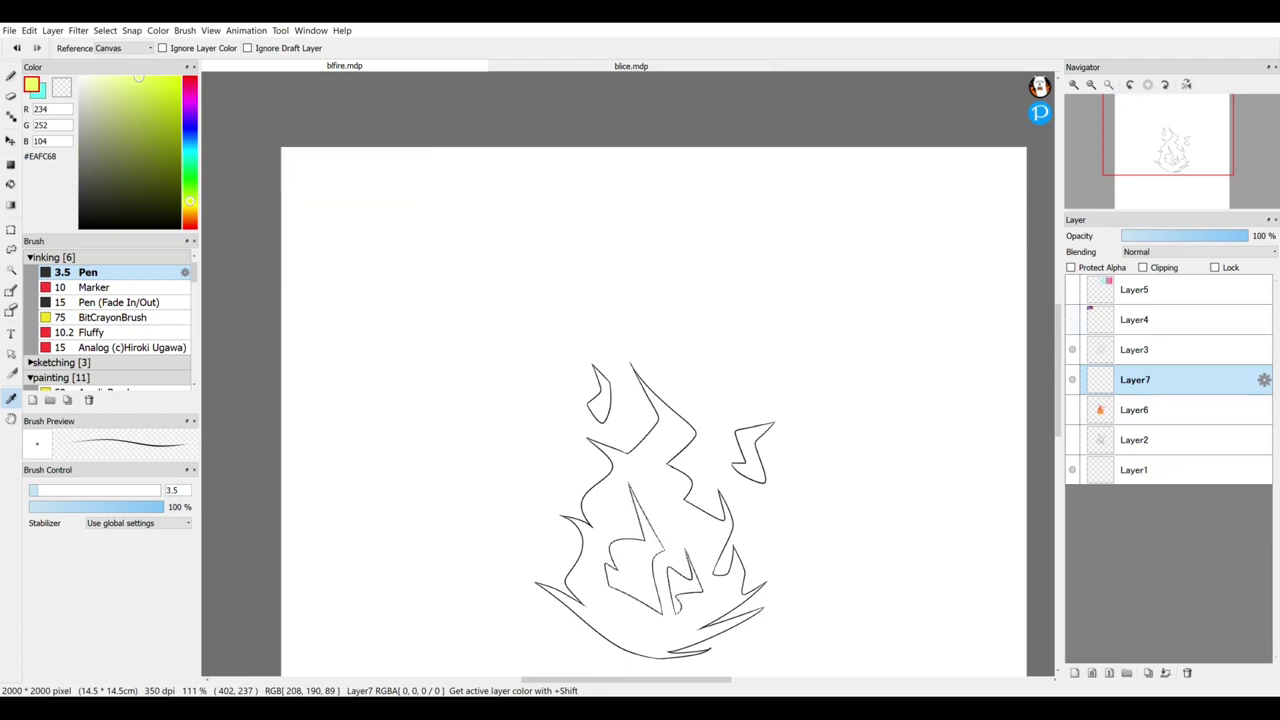
Step: Fill the selected inner shapes on Layer7 with a linear foreground-background gradient from yellow at the base towards cyan, and show Layer6
click(11, 204)
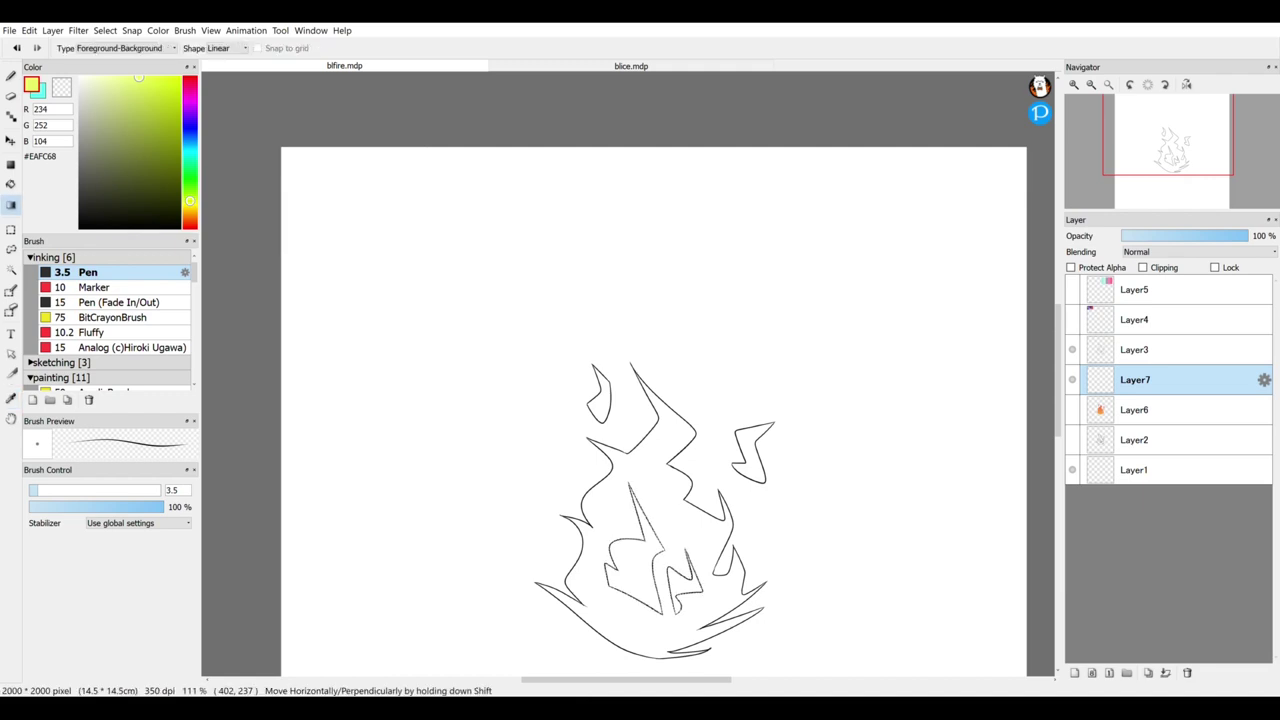
scroll(628, 373, down, 3)
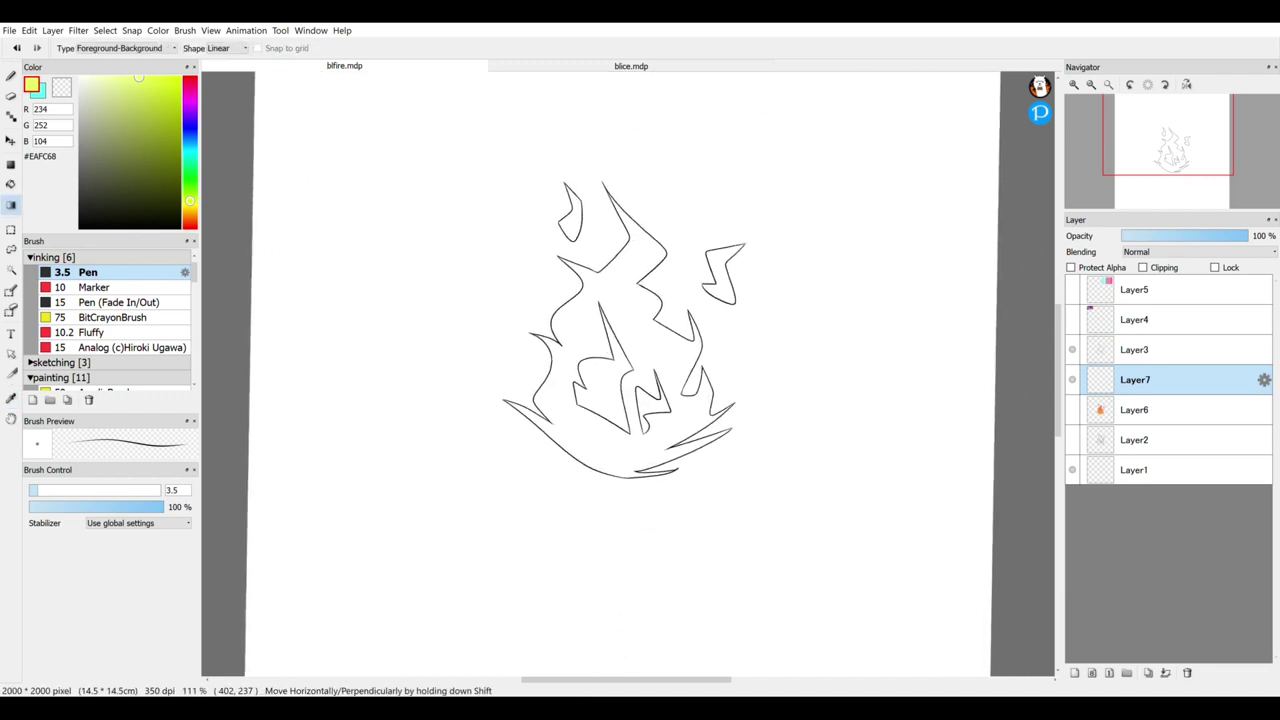
drag(612, 496, 599, 222)
click(1072, 409)
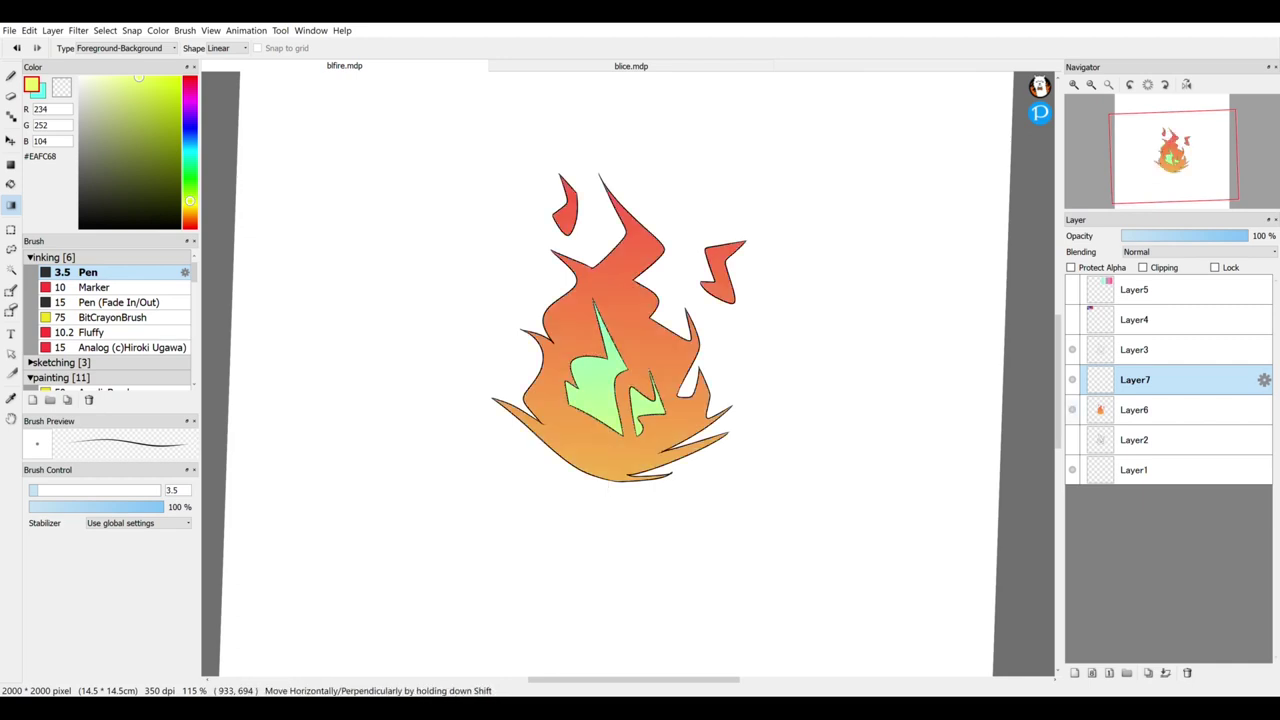
drag(605, 518, 604, 280)
Step: Swap the two colours and refill the inner shapes after trying bluer foreground hues, ending with light blue #61D6FF at the base fading to yellow
key(x)
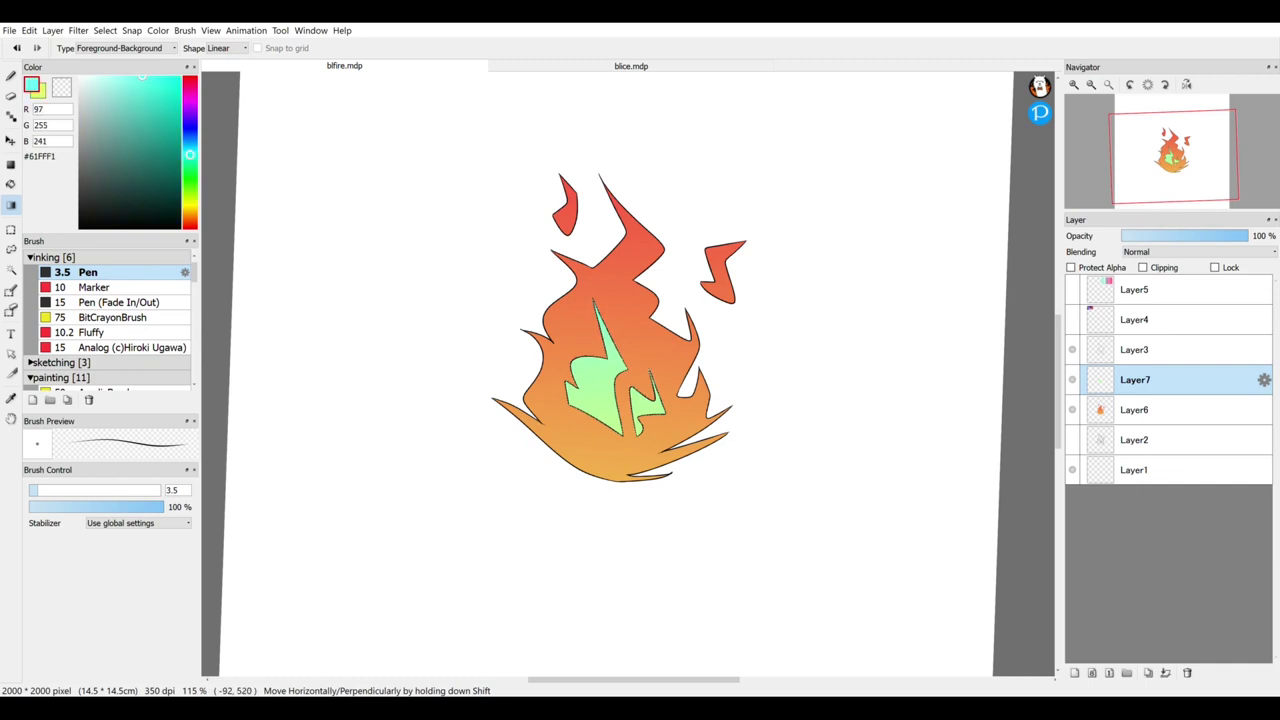
click(190, 146)
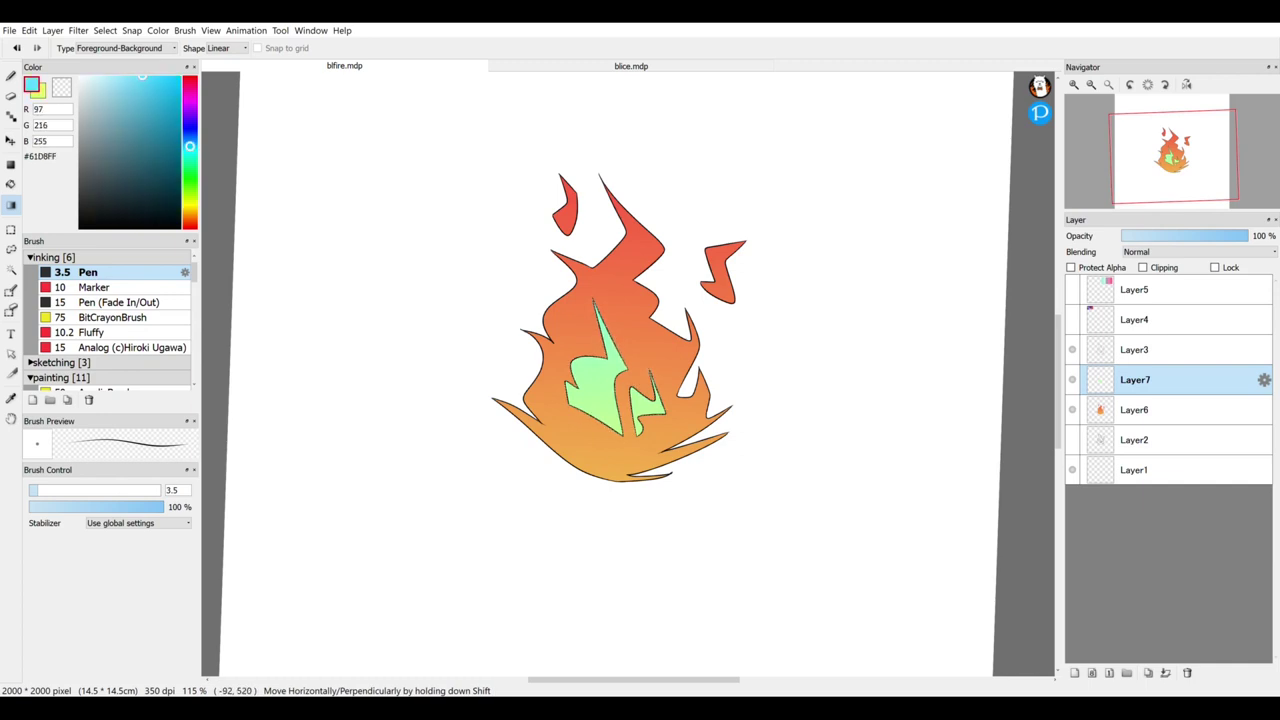
drag(189, 146, 189, 125)
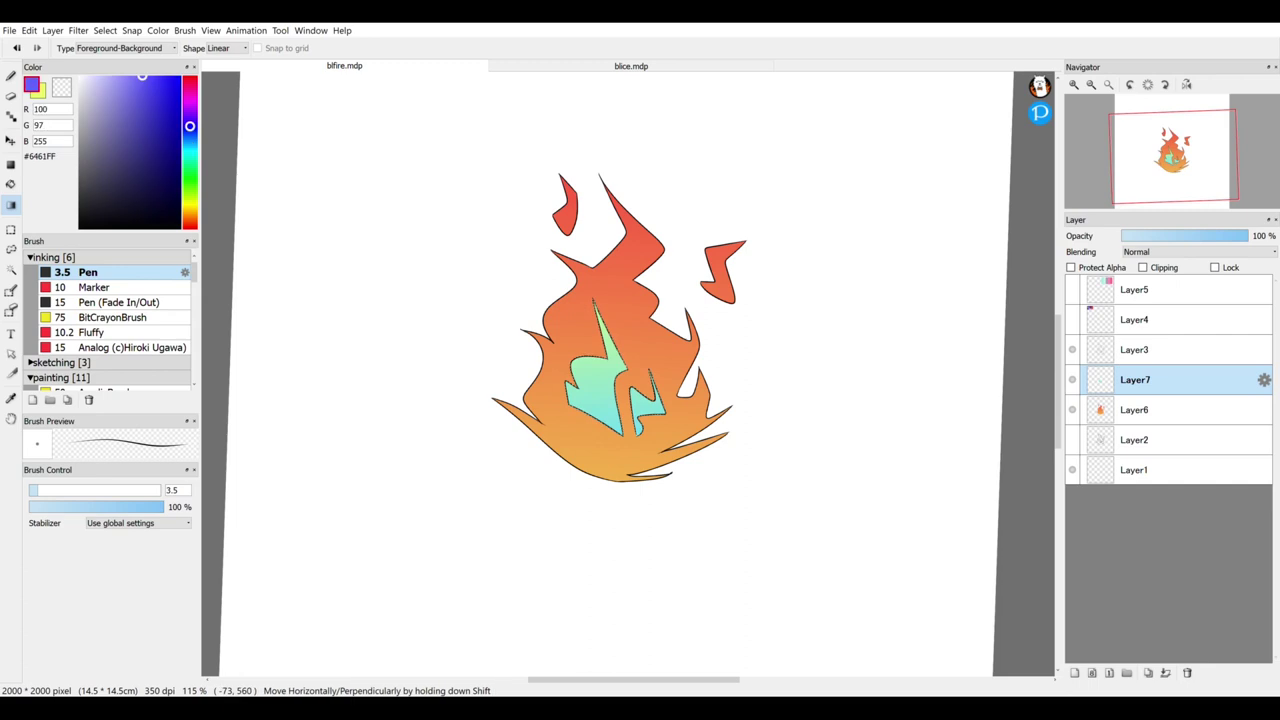
drag(600, 468, 600, 235)
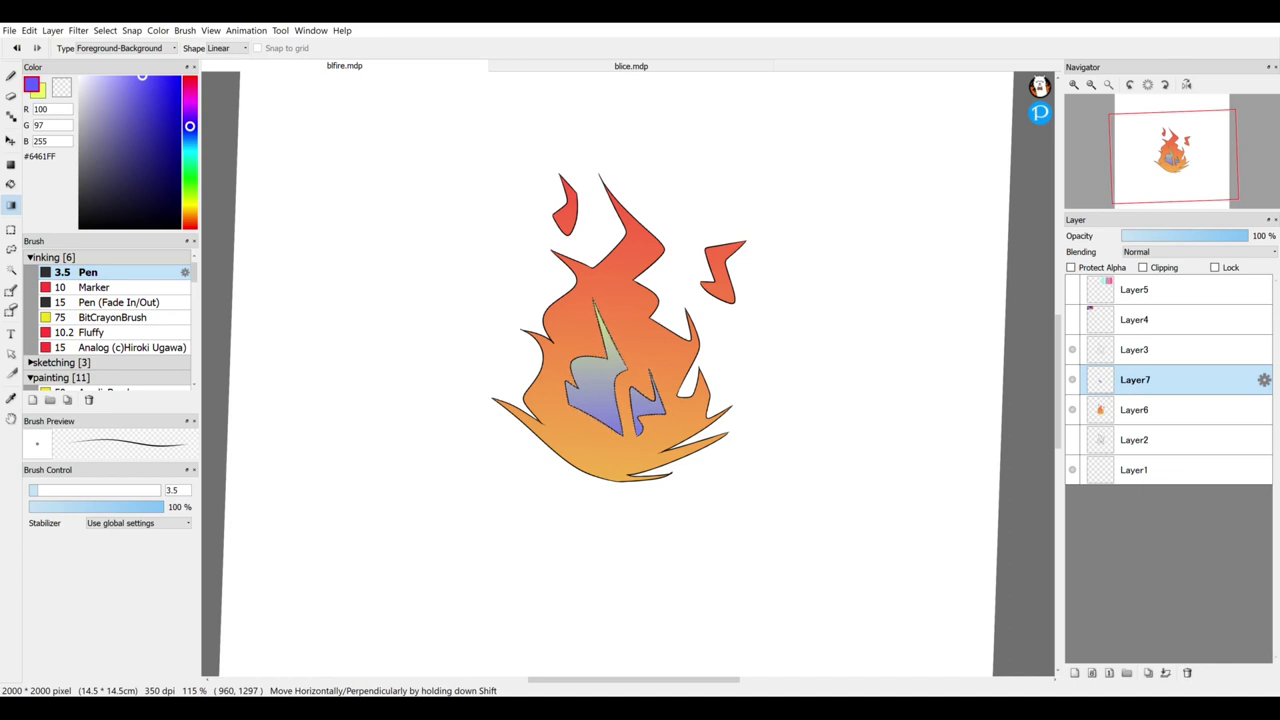
click(190, 146)
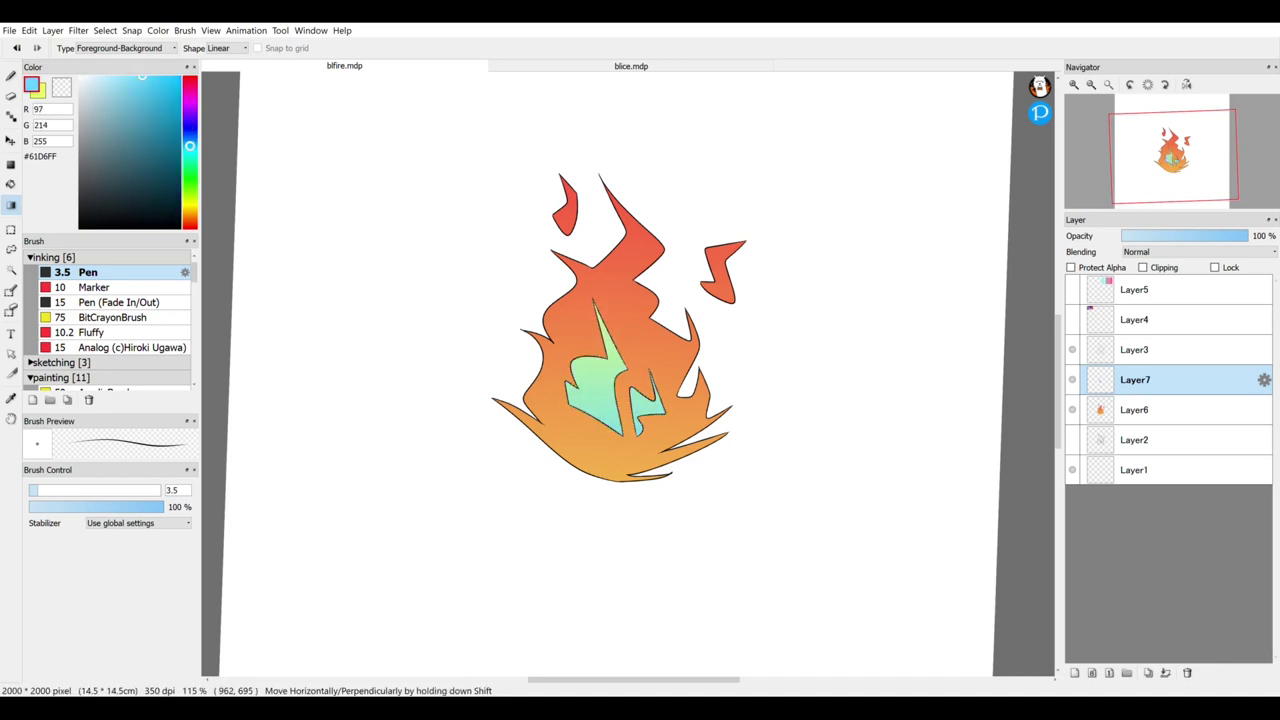
Step: Make Layer6 active, clear the selection, and turn on Protect Alpha for the layer
click(1175, 409)
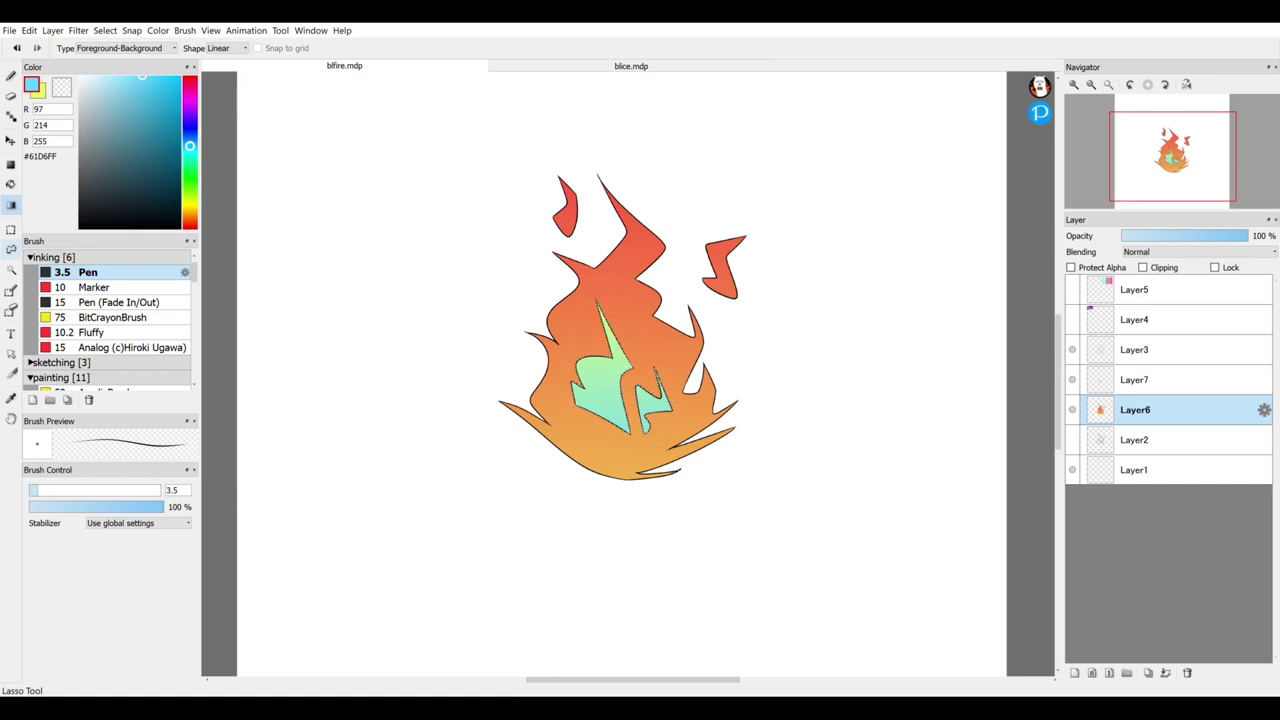
click(11, 249)
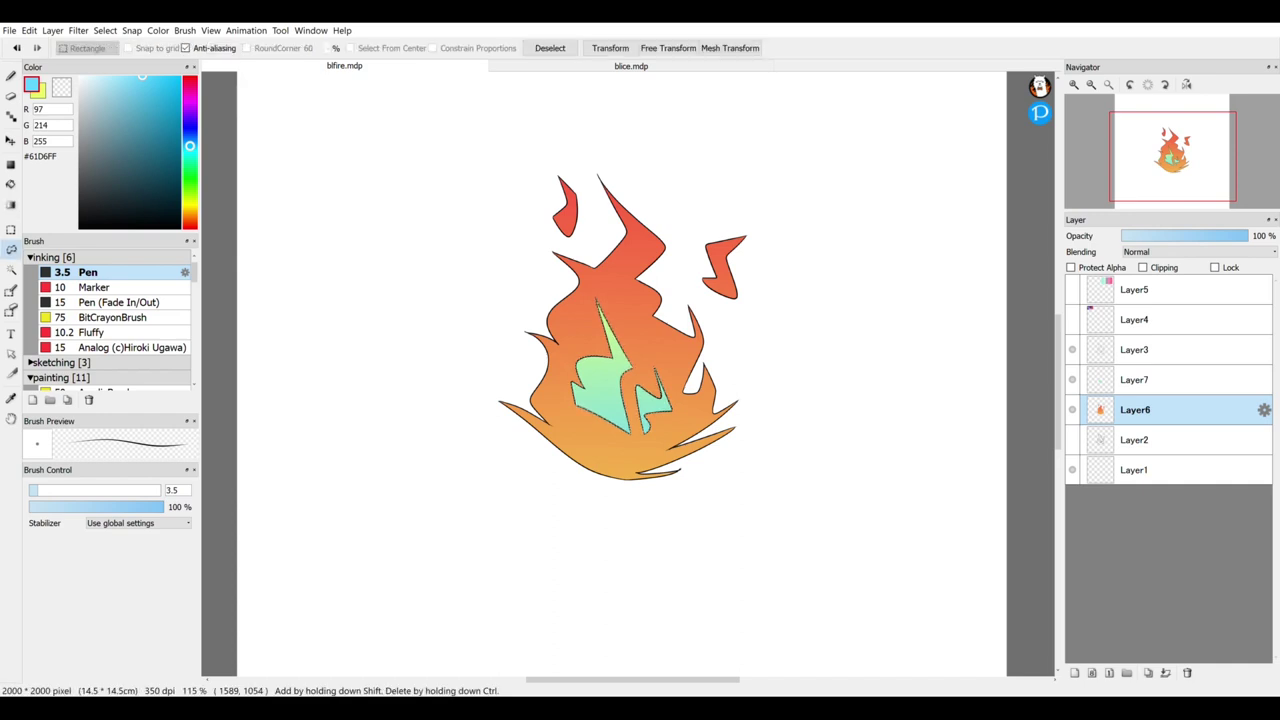
key(ctrl+d)
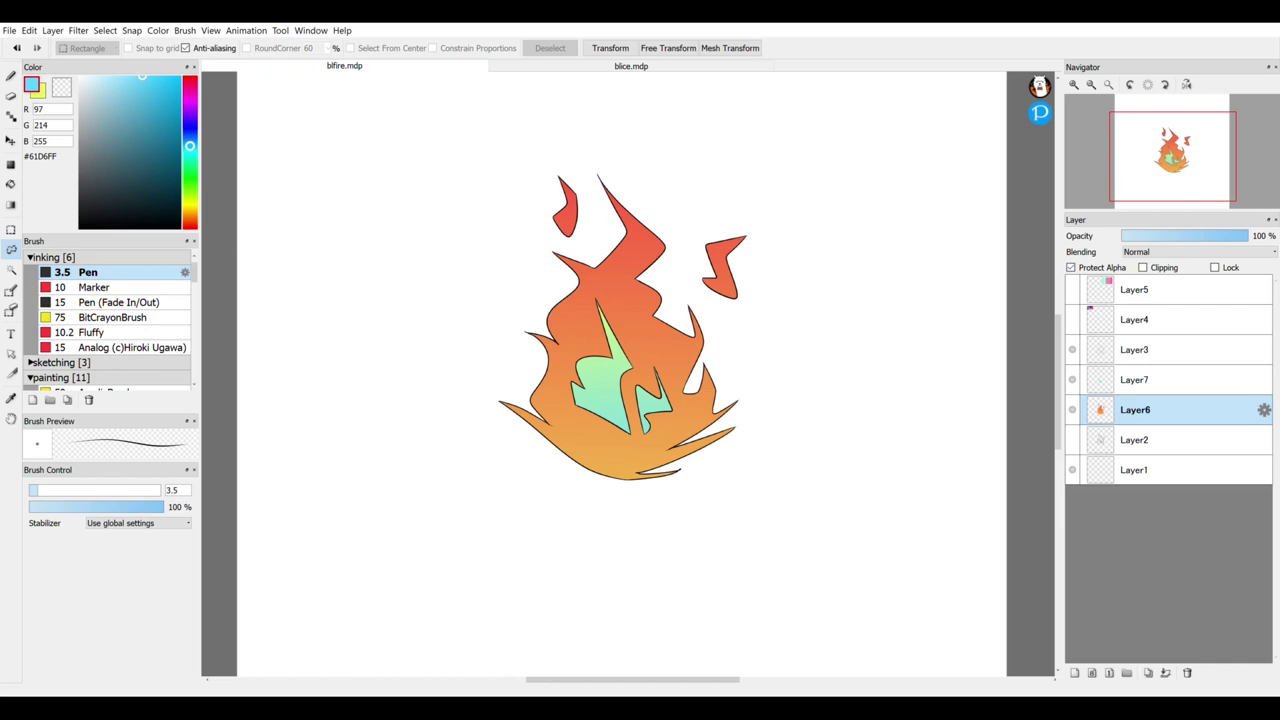
Step: Try painting light blue Marker strokes at size 10 across the flame on Layer6, and undo them
click(11, 76)
click(96, 287)
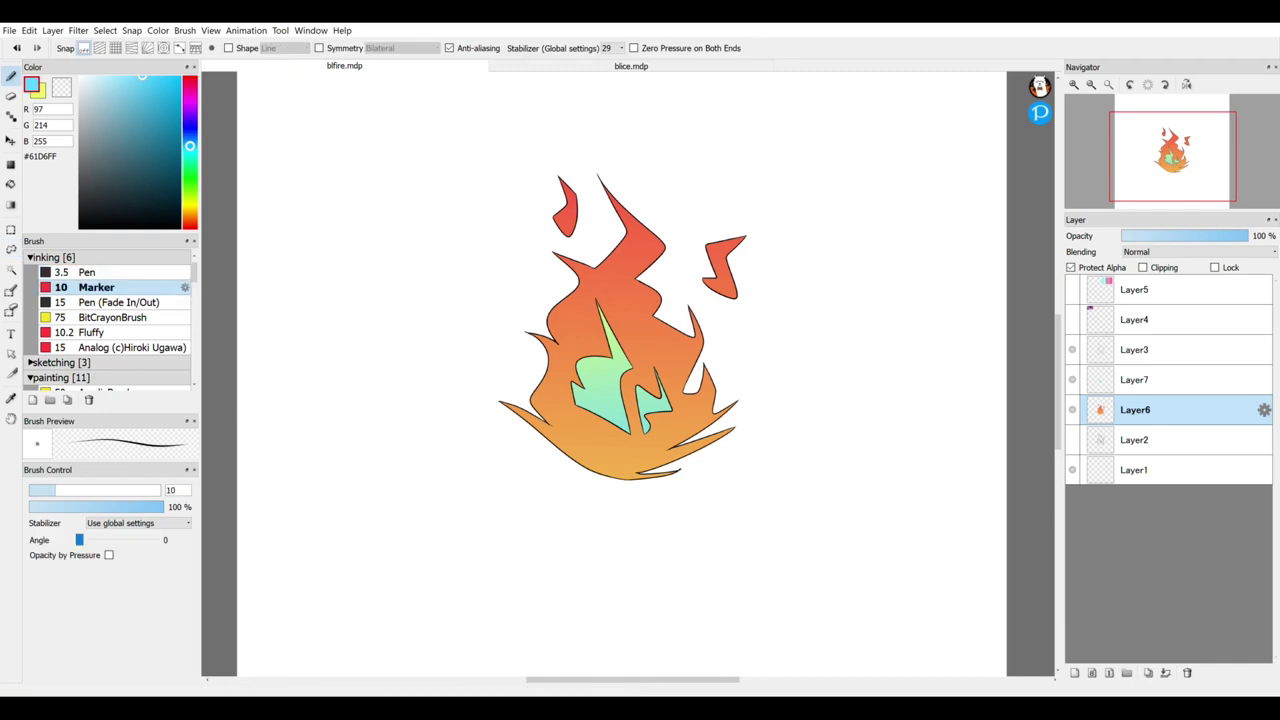
drag(550, 350, 672, 325)
drag(548, 363, 690, 331)
mouse_move(536, 386)
mouse_down()
mouse_move(698, 342)
mouse_move(698, 355)
mouse_up()
drag(540, 430, 686, 382)
mouse_move(576, 442)
mouse_down()
mouse_move(712, 404)
mouse_move(670, 390)
mouse_move(632, 222)
mouse_move(660, 256)
mouse_move(648, 244)
mouse_up()
drag(650, 236, 654, 246)
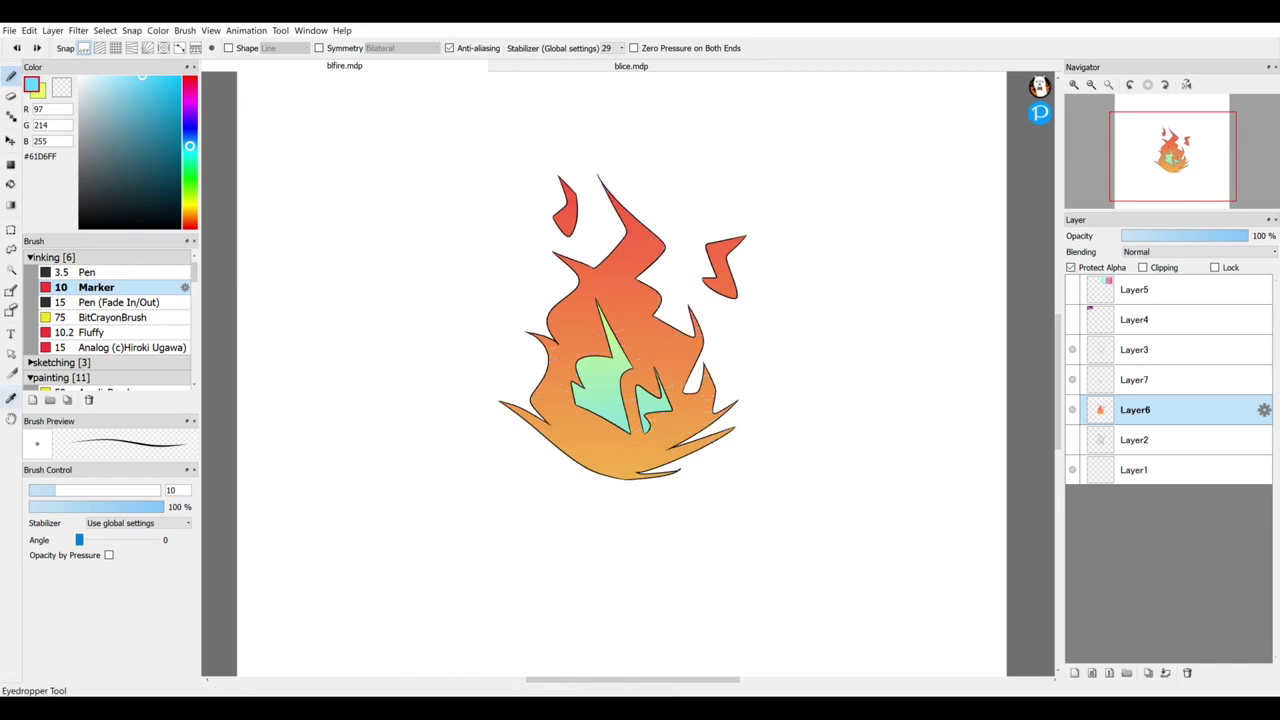
Step: Sample the orange #F4AF4B from the flame's base as the foreground colour
click(11, 398)
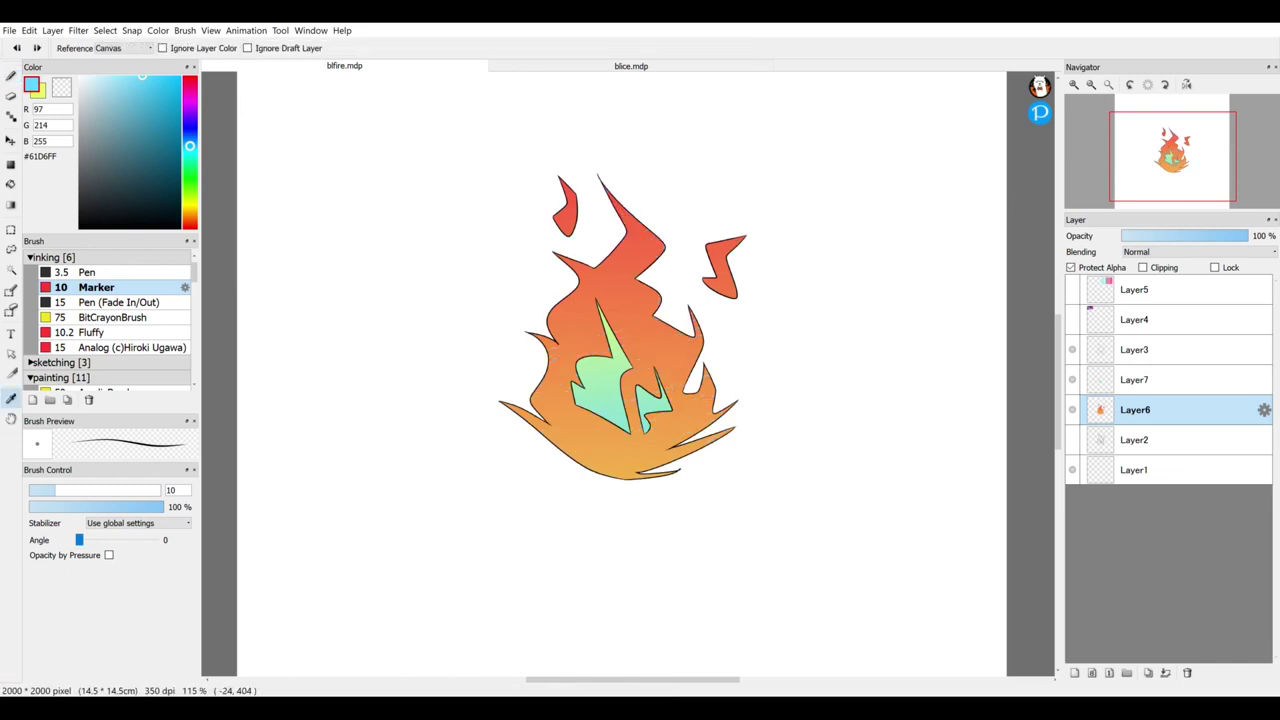
click(610, 469)
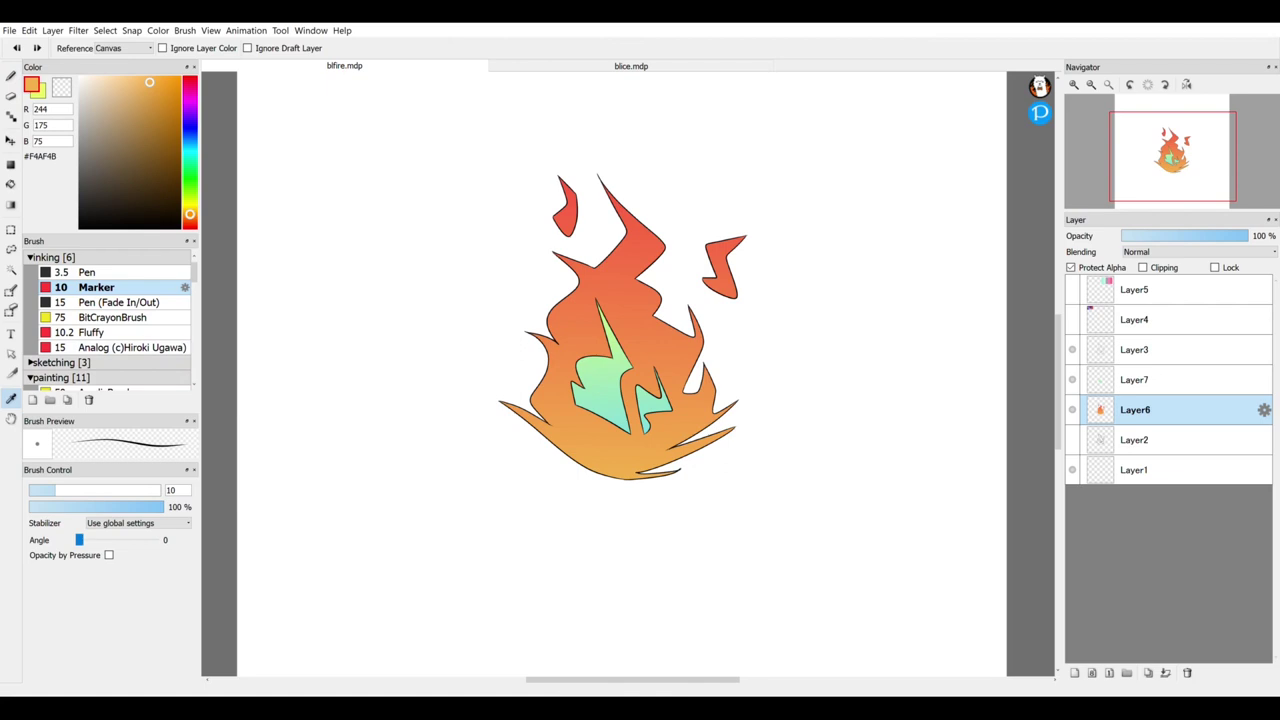
Step: Sample the red from the flame's tip, shift its hue to pink #F94498, and refill Layer6 with a linear gradient down to the orange base
key(x)
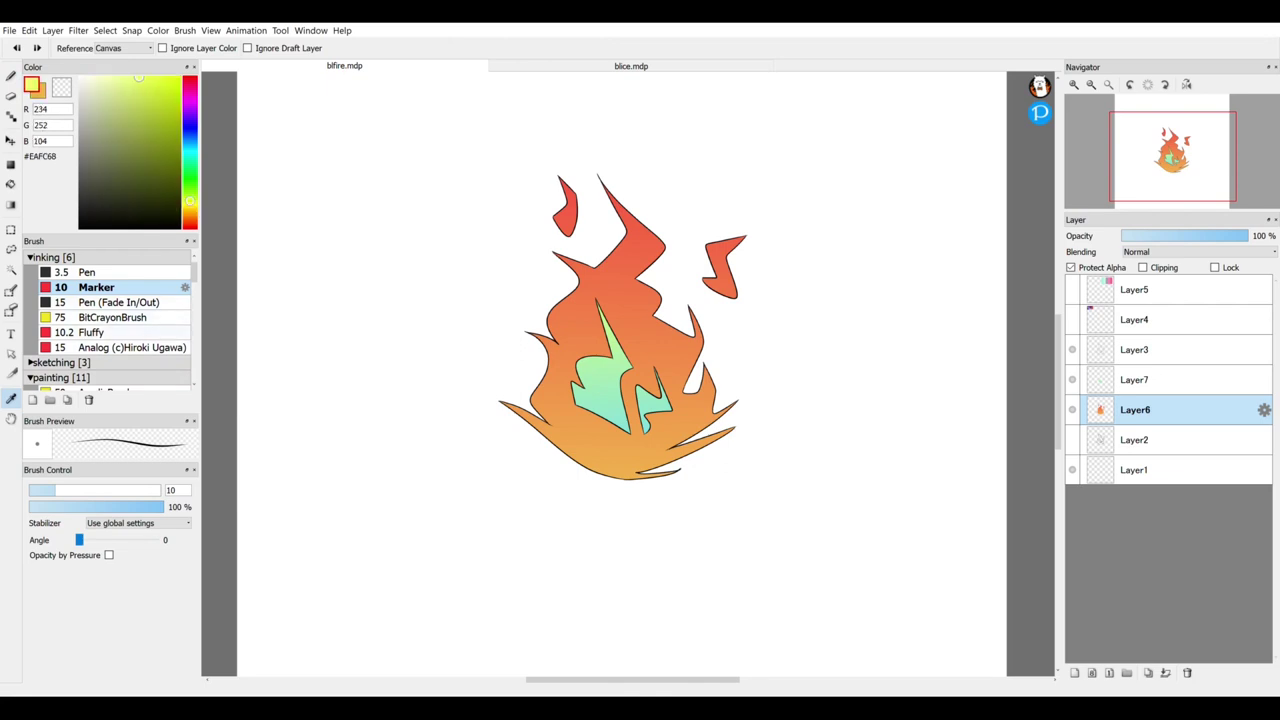
click(566, 196)
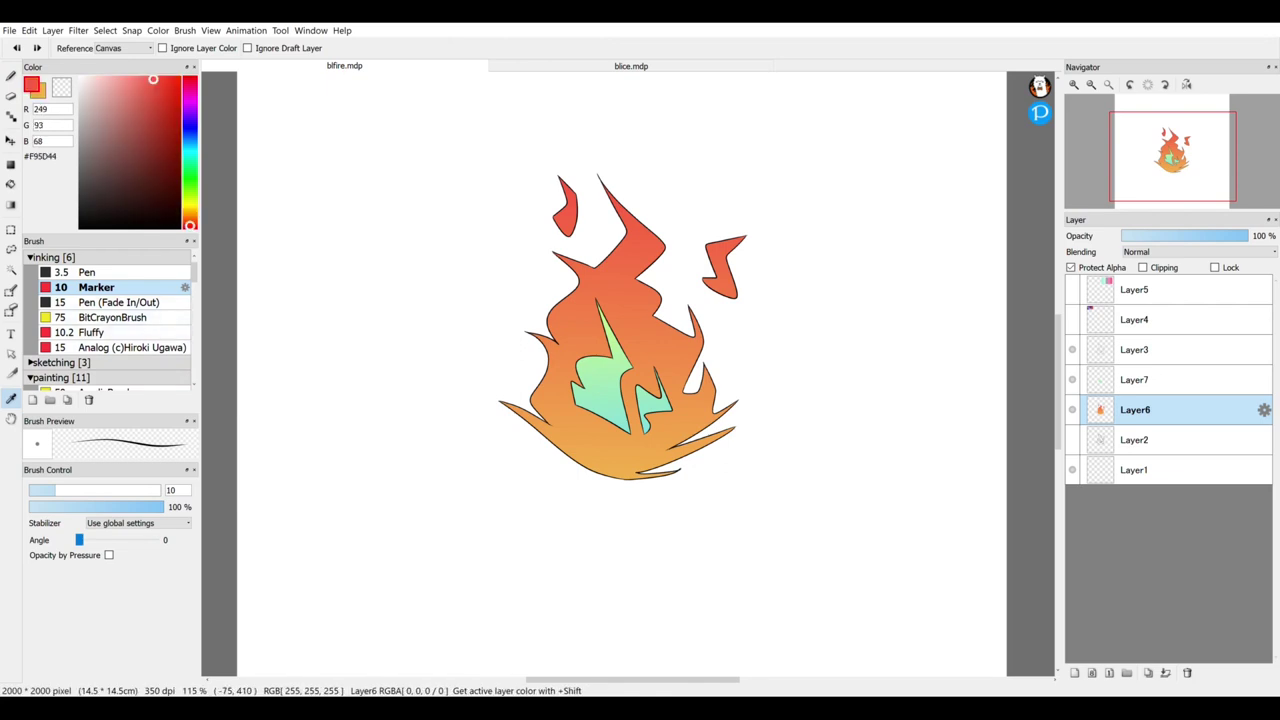
click(190, 87)
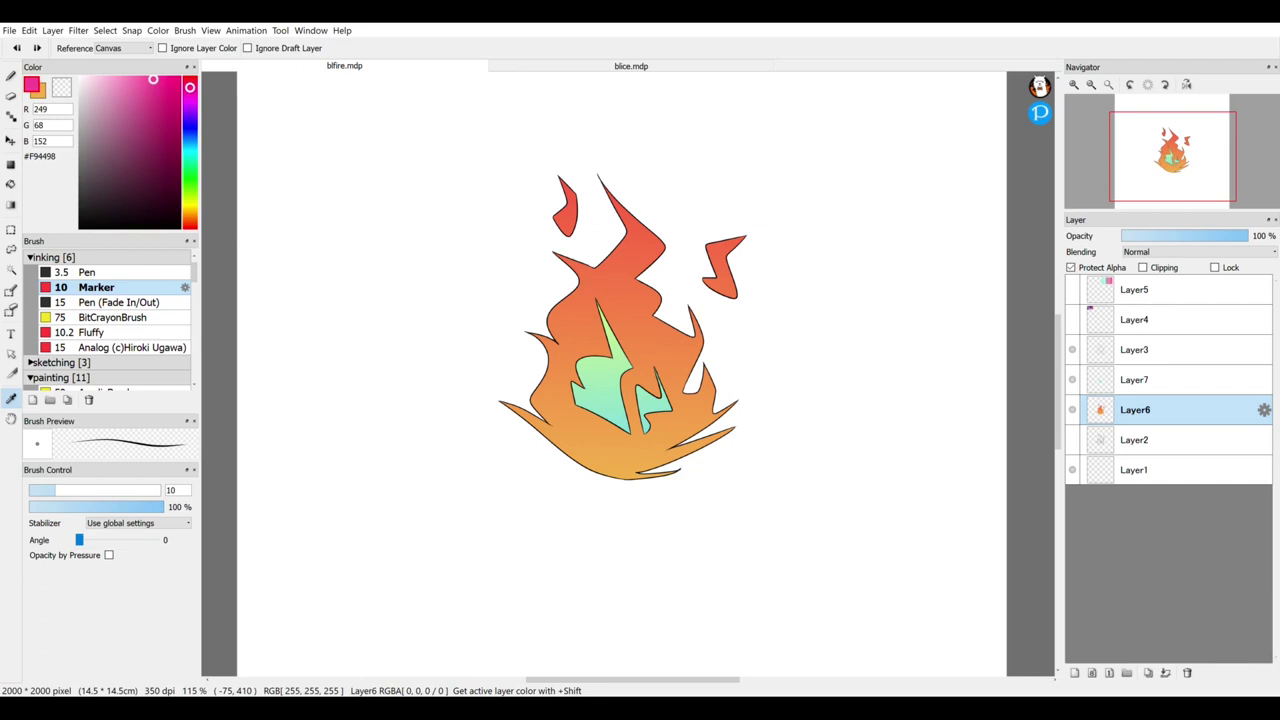
click(11, 205)
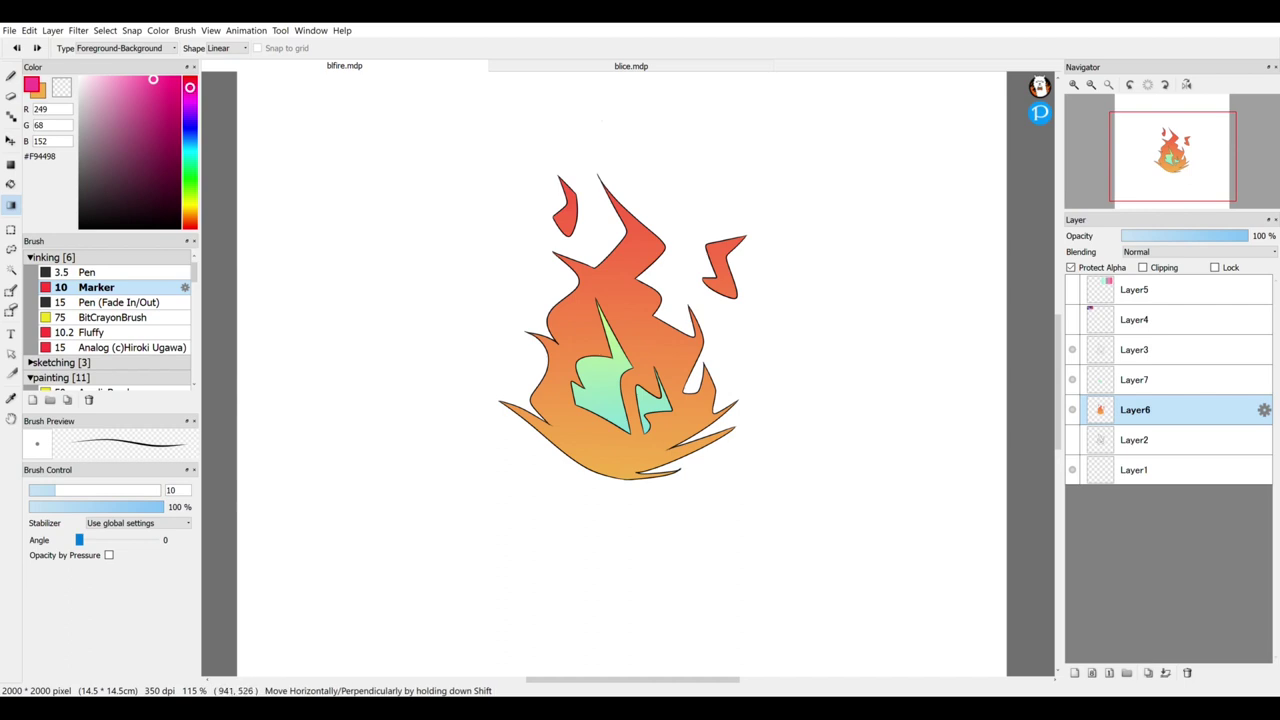
drag(602, 122, 634, 500)
drag(624, 120, 624, 460)
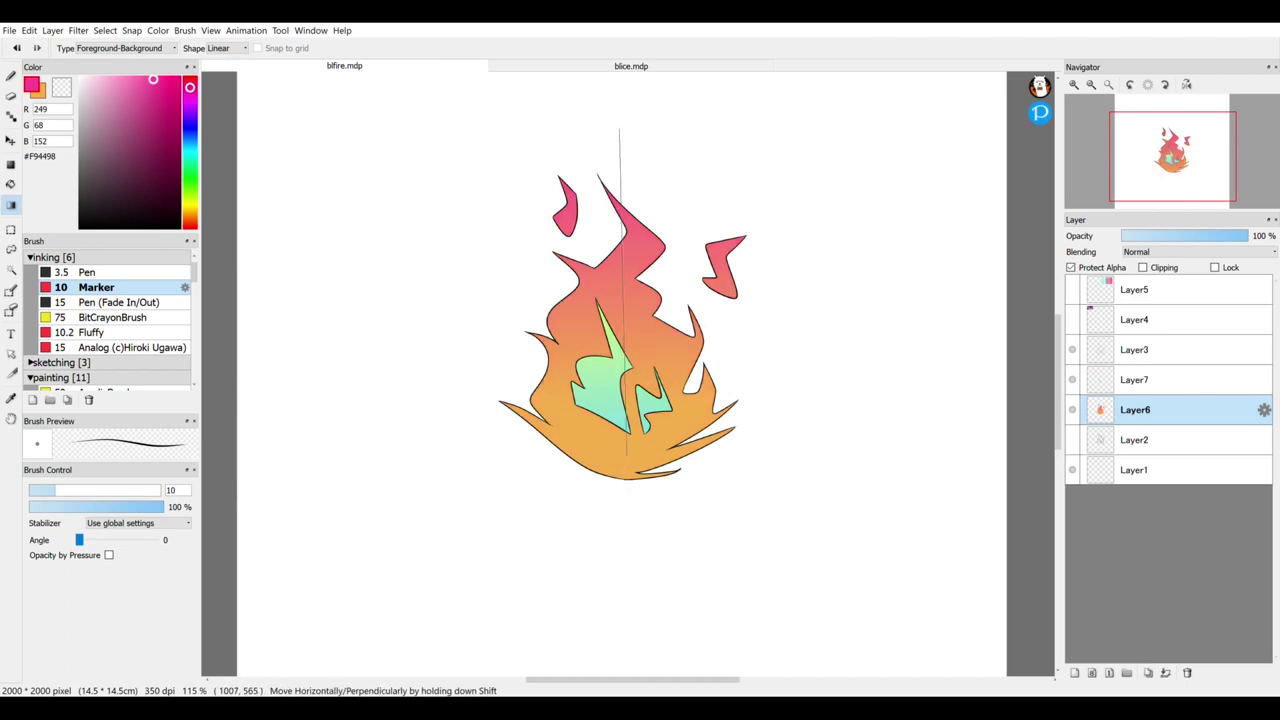
Step: Shift the pink to #F94477 and the orange to #F4C14B, and refill the Layer6 flame with pink reaching from the tips to the middle
click(190, 83)
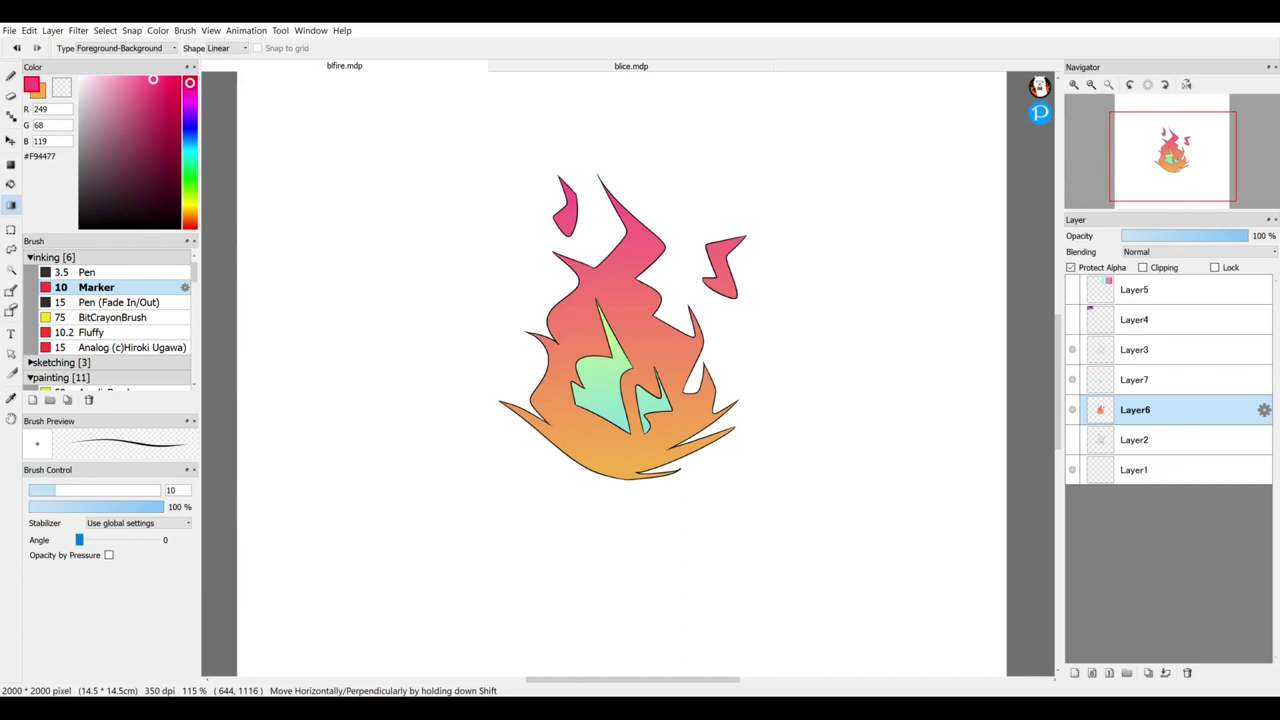
drag(608, 120, 608, 256)
key(x)
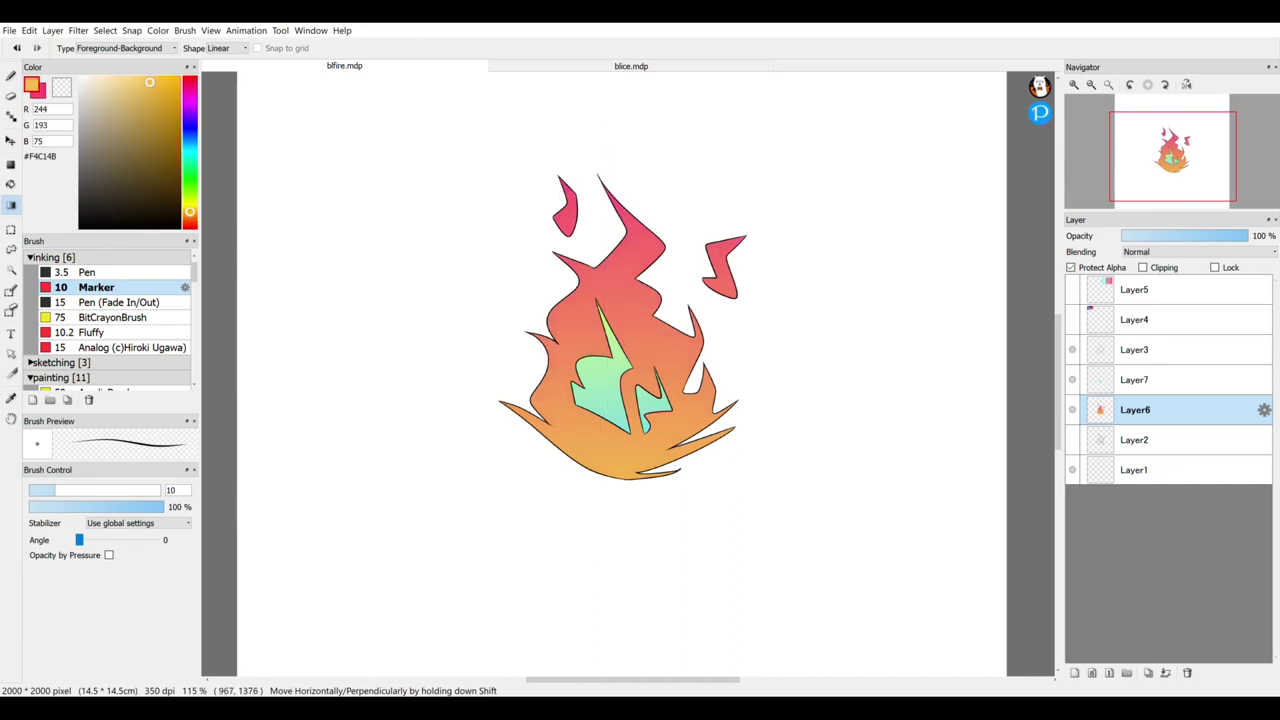
key(ctrl+z)
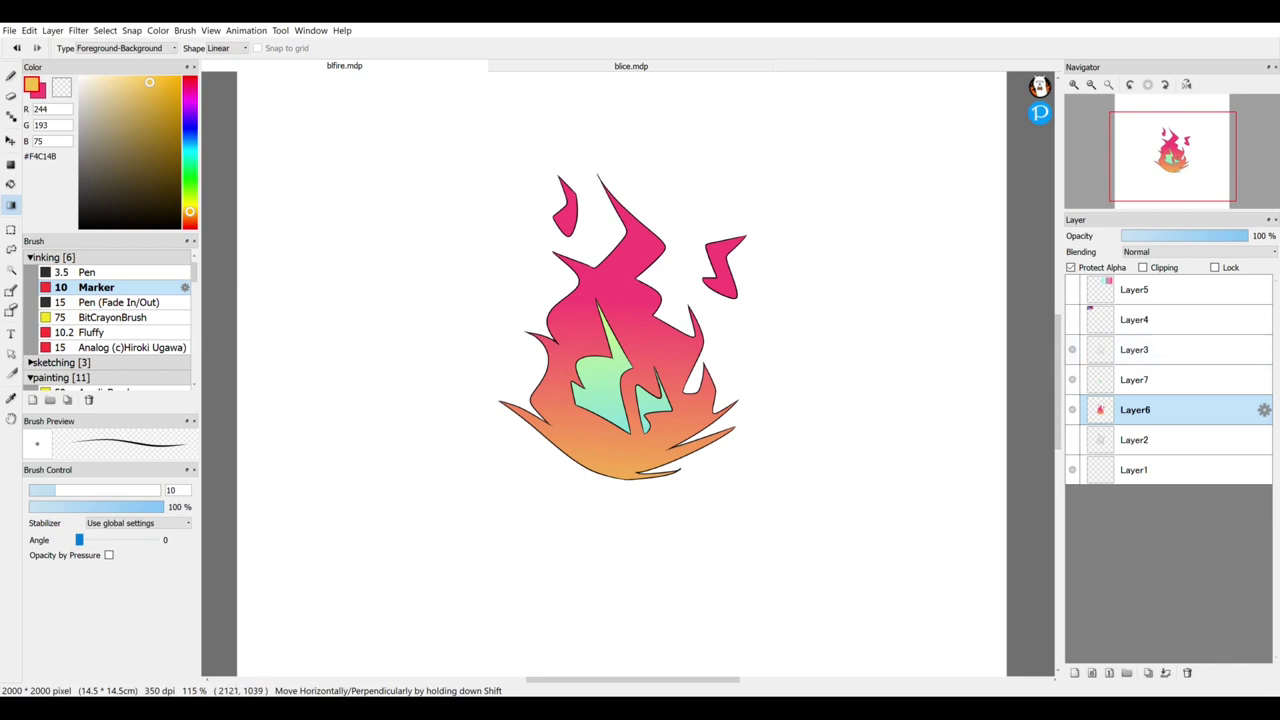
Step: Hide the line art on Layer3 and add a new layer directly above Layer2
click(1072, 349)
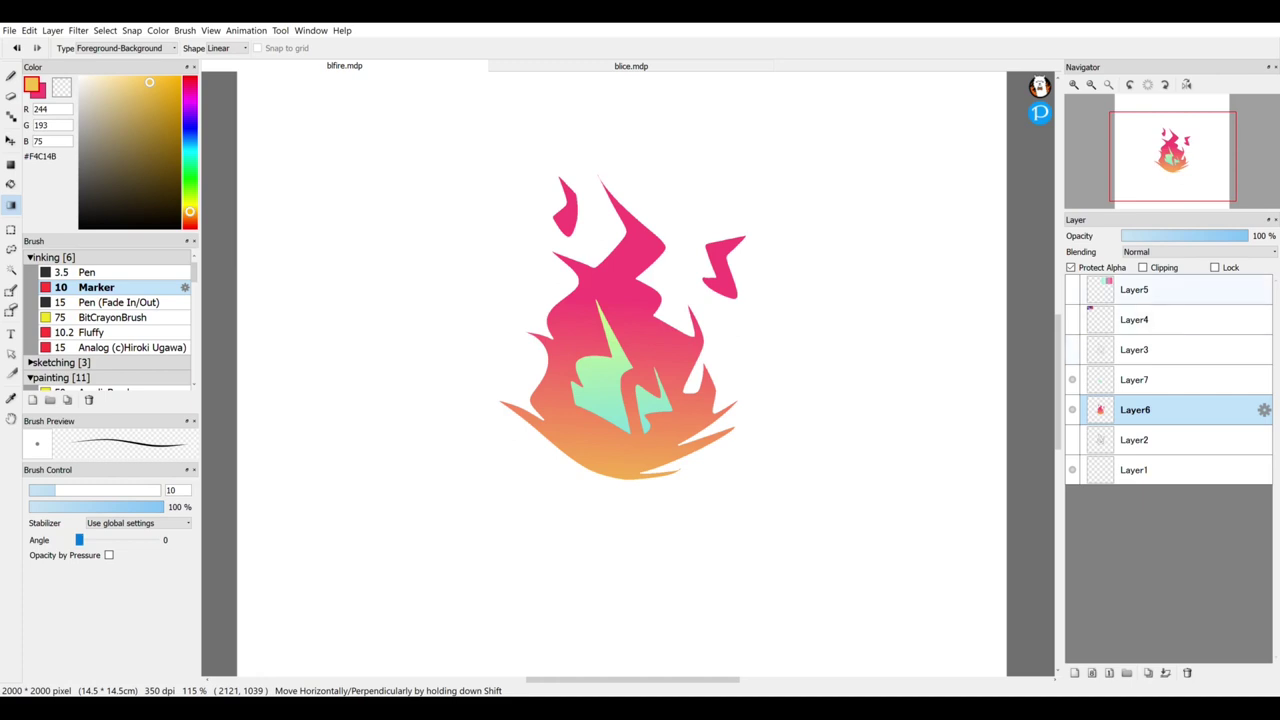
click(1178, 349)
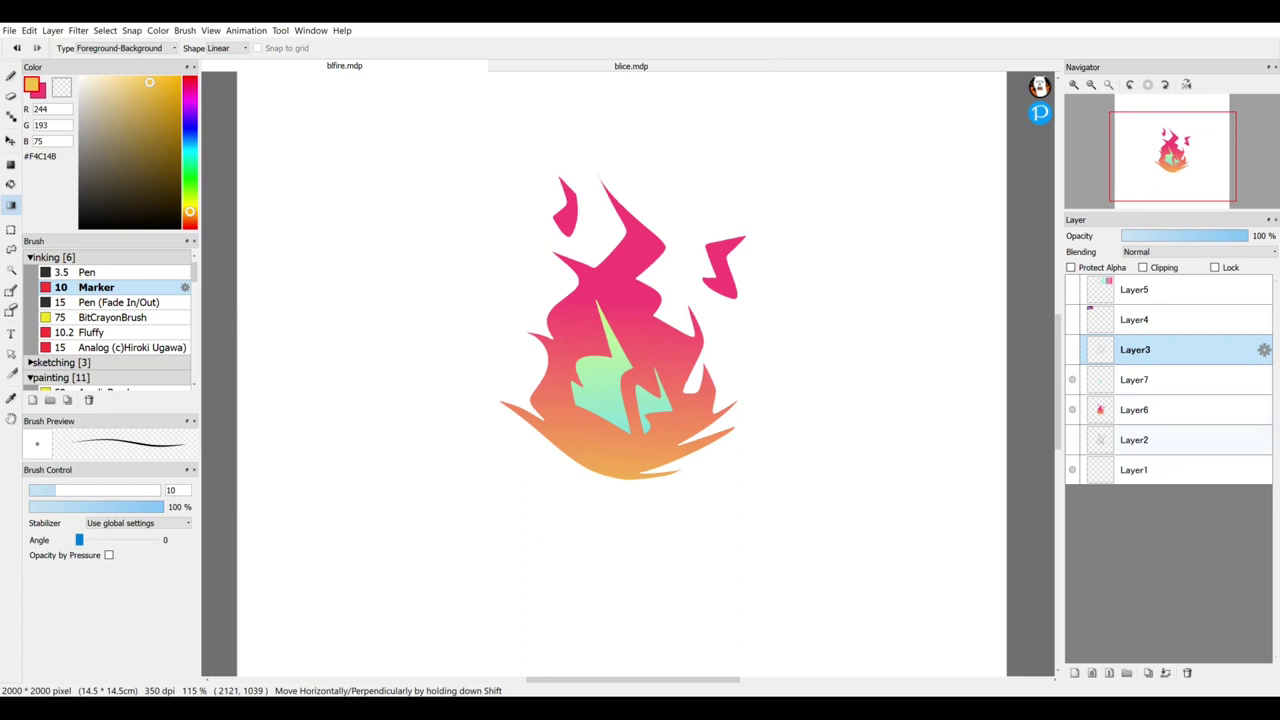
click(1160, 440)
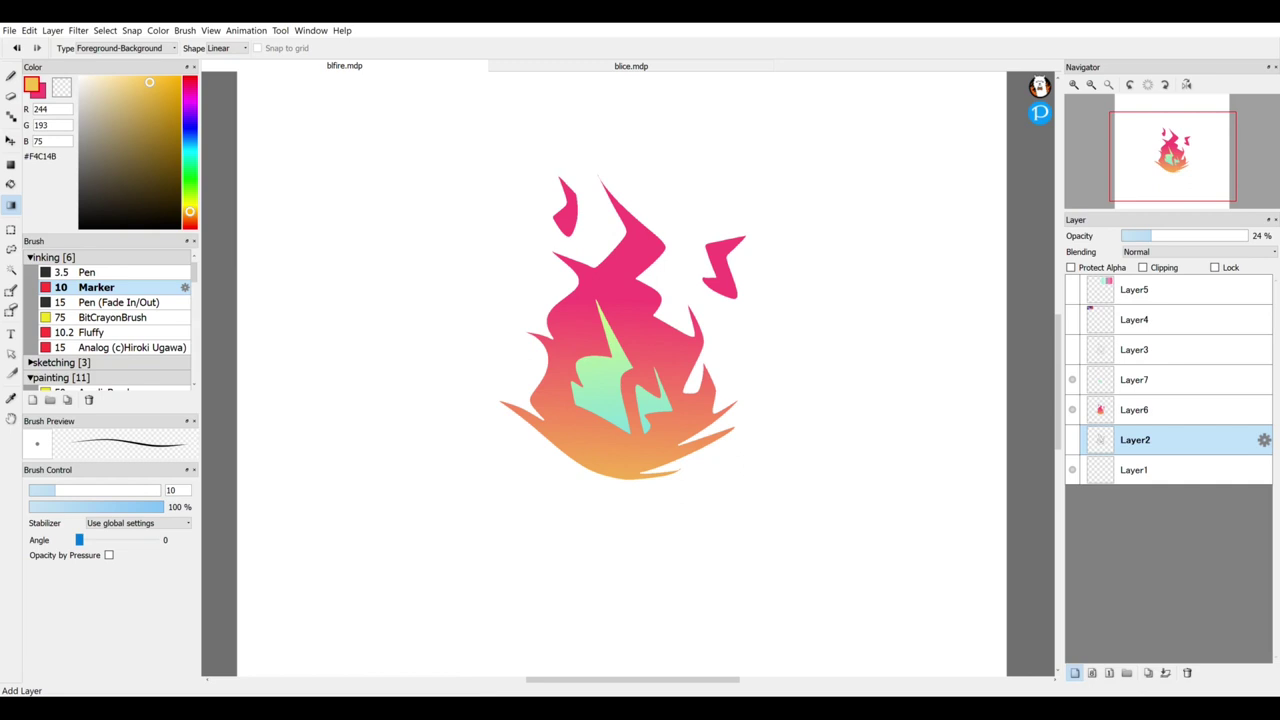
click(1075, 672)
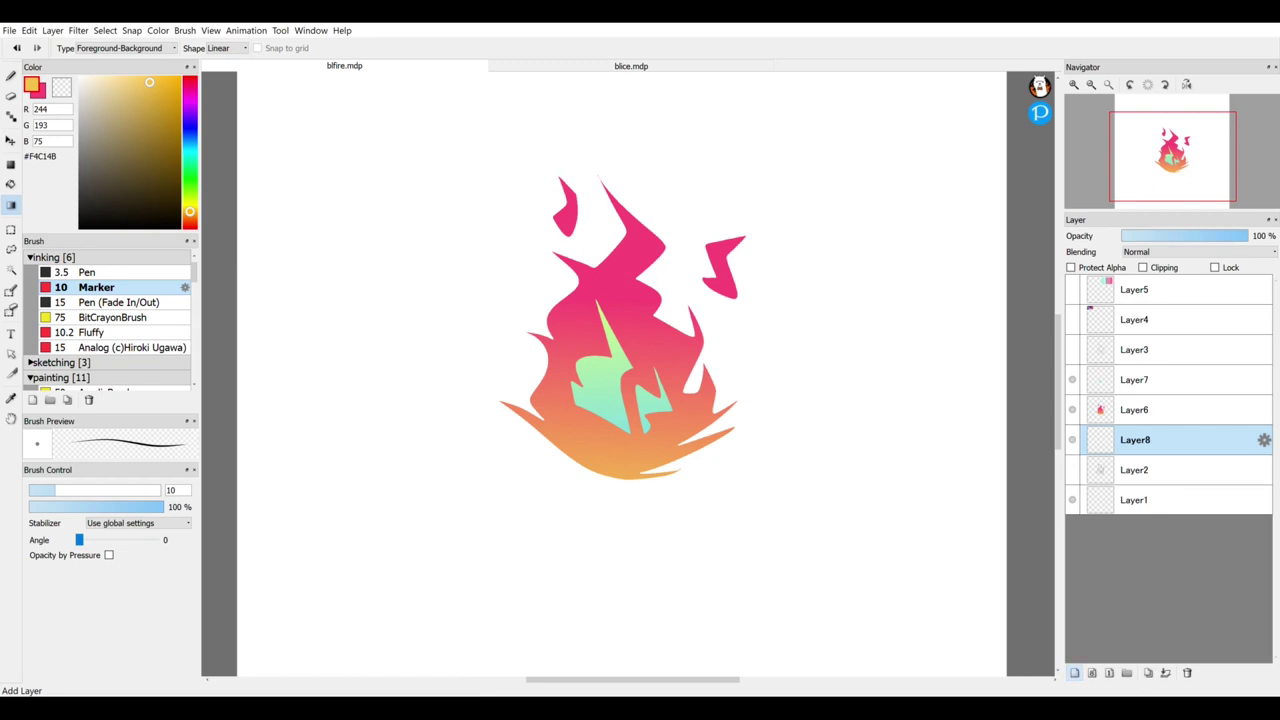
Step: Set the foreground colour to near-black #312728 and add a new layer placed directly below Layer6
drag(88, 212, 82, 220)
drag(82, 220, 79, 224)
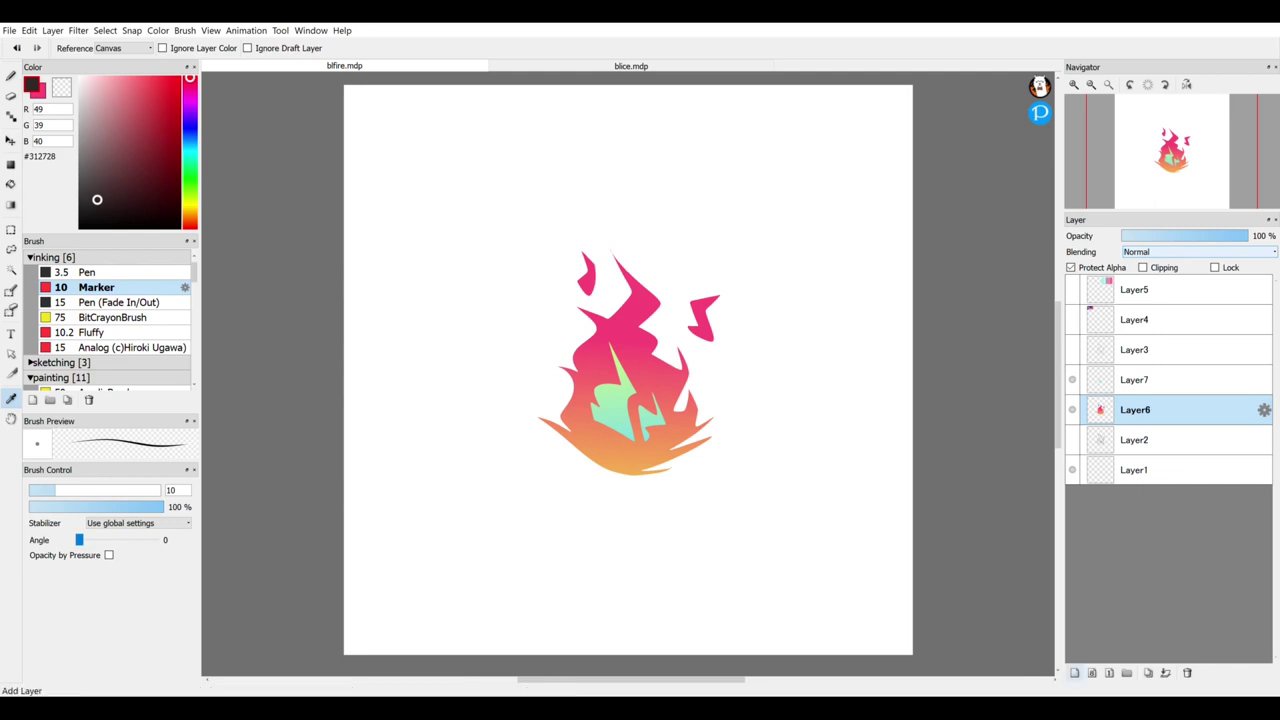
click(1075, 672)
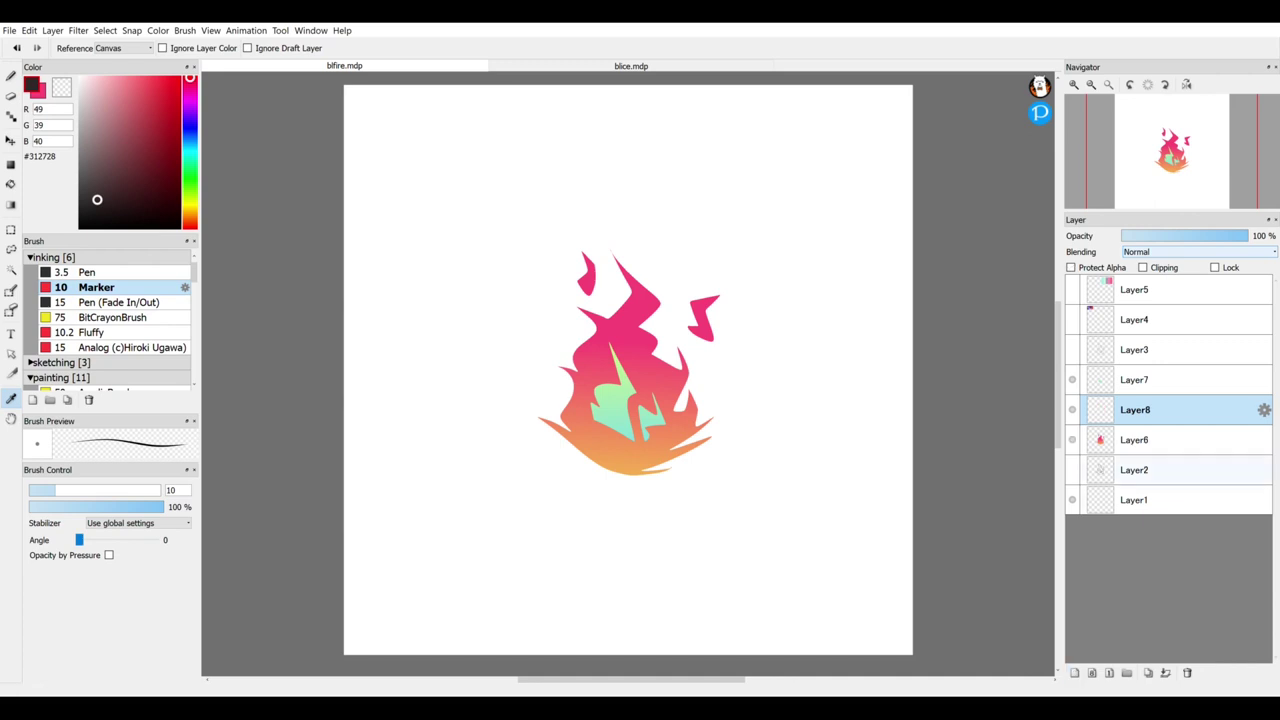
drag(1168, 409, 1135, 456)
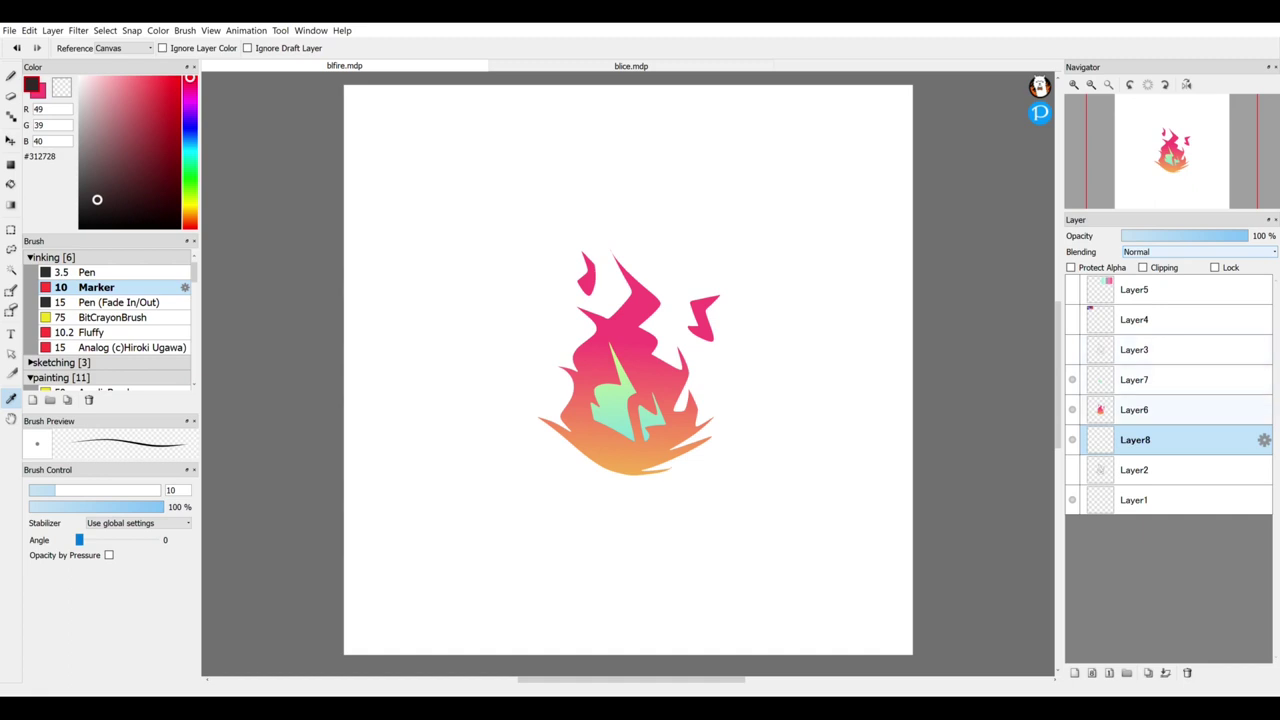
Step: Fill the empty Layer8 with the near-black #312728 as a solid background using the Fill tool
click(1168, 409)
click(1168, 439)
click(11, 184)
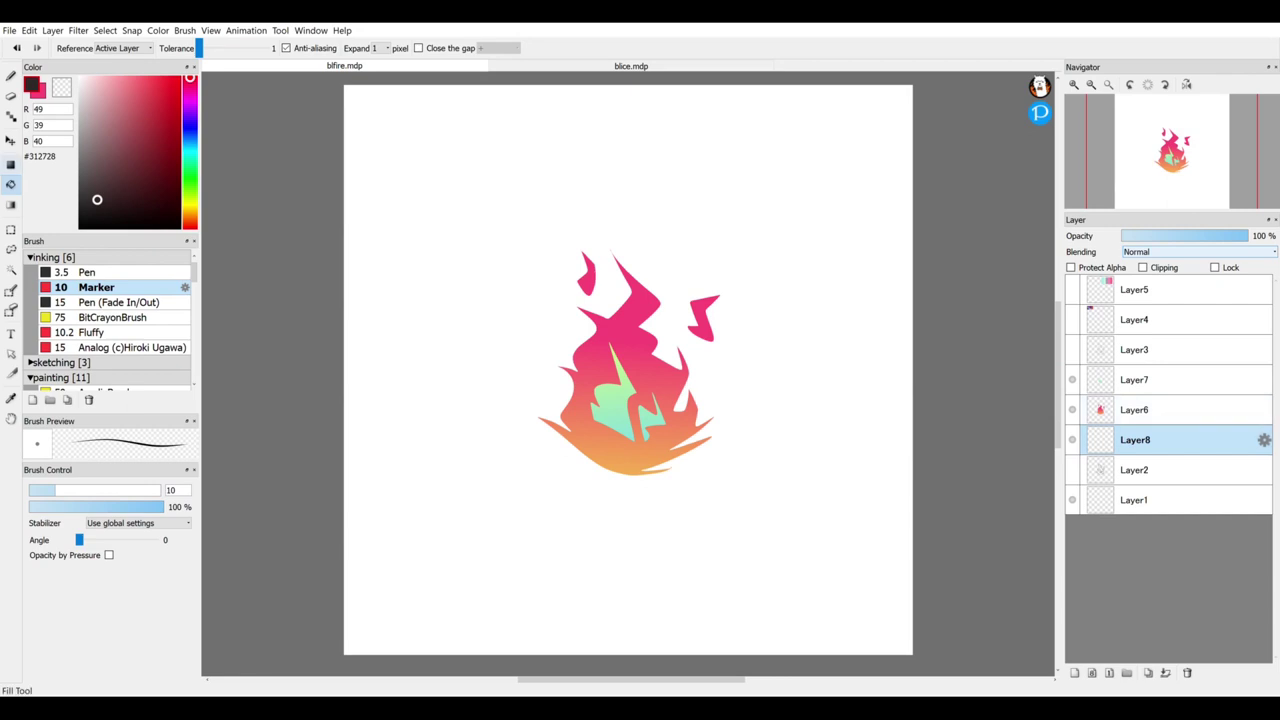
click(10, 204)
click(10, 184)
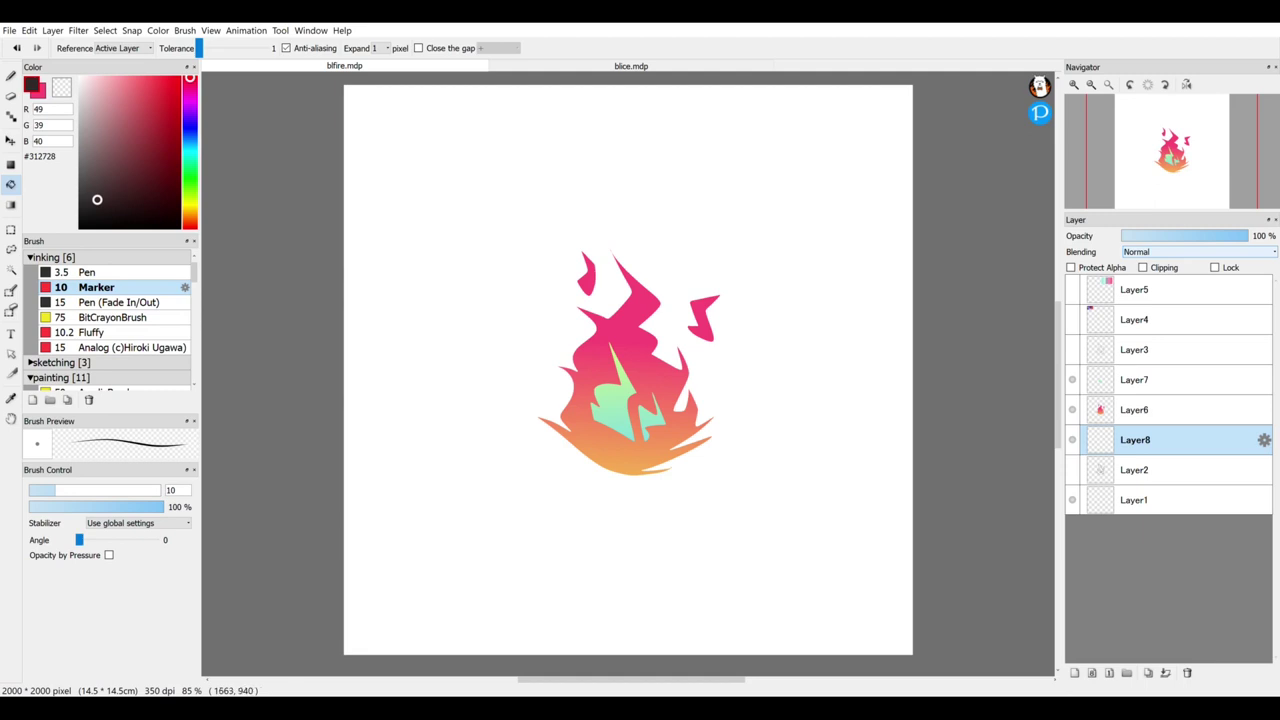
click(817, 352)
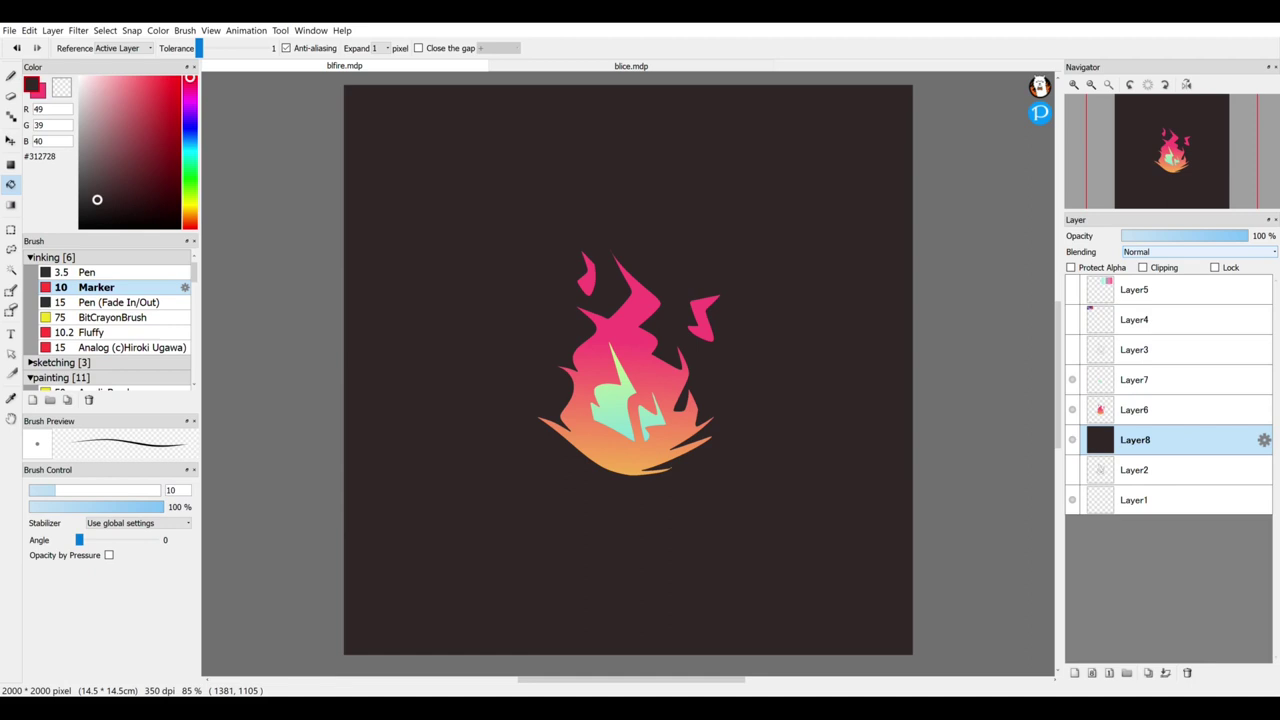
Step: Check Layer7 and Layer6 by hiding and showing each one, and make Layer6 the active layer
click(1072, 379)
click(1072, 409)
click(1072, 409)
click(1072, 379)
click(1134, 409)
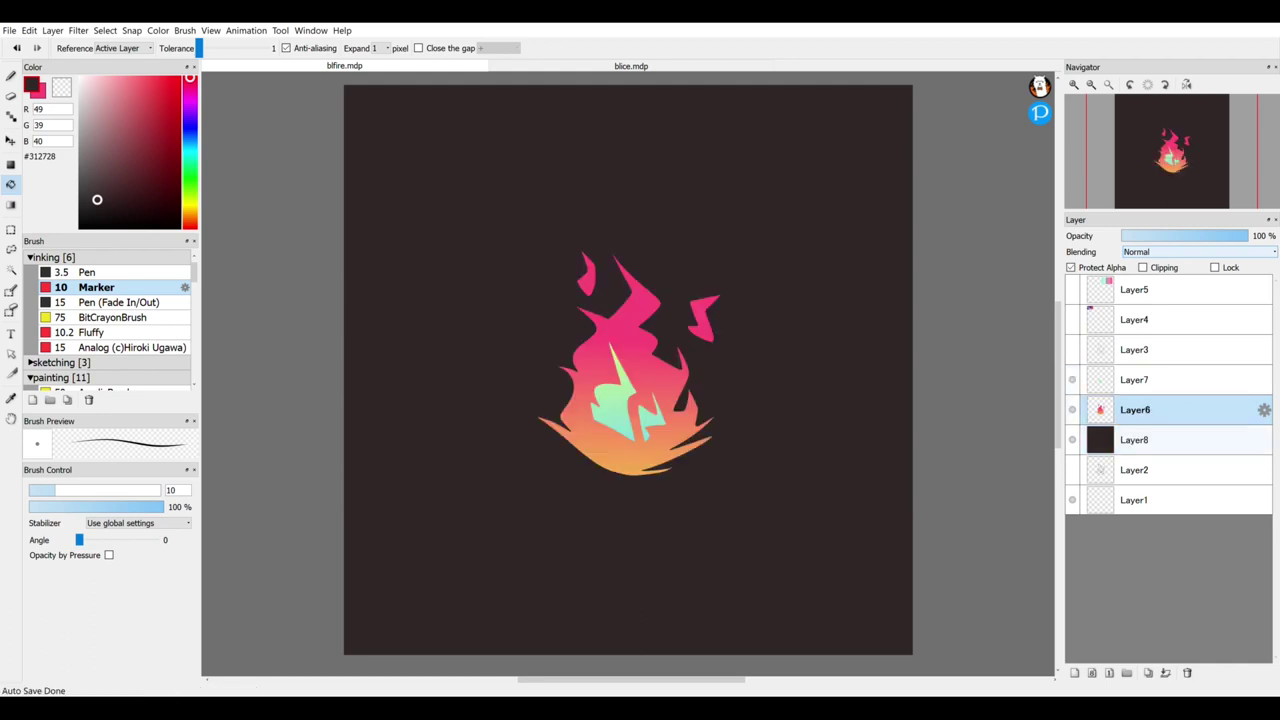